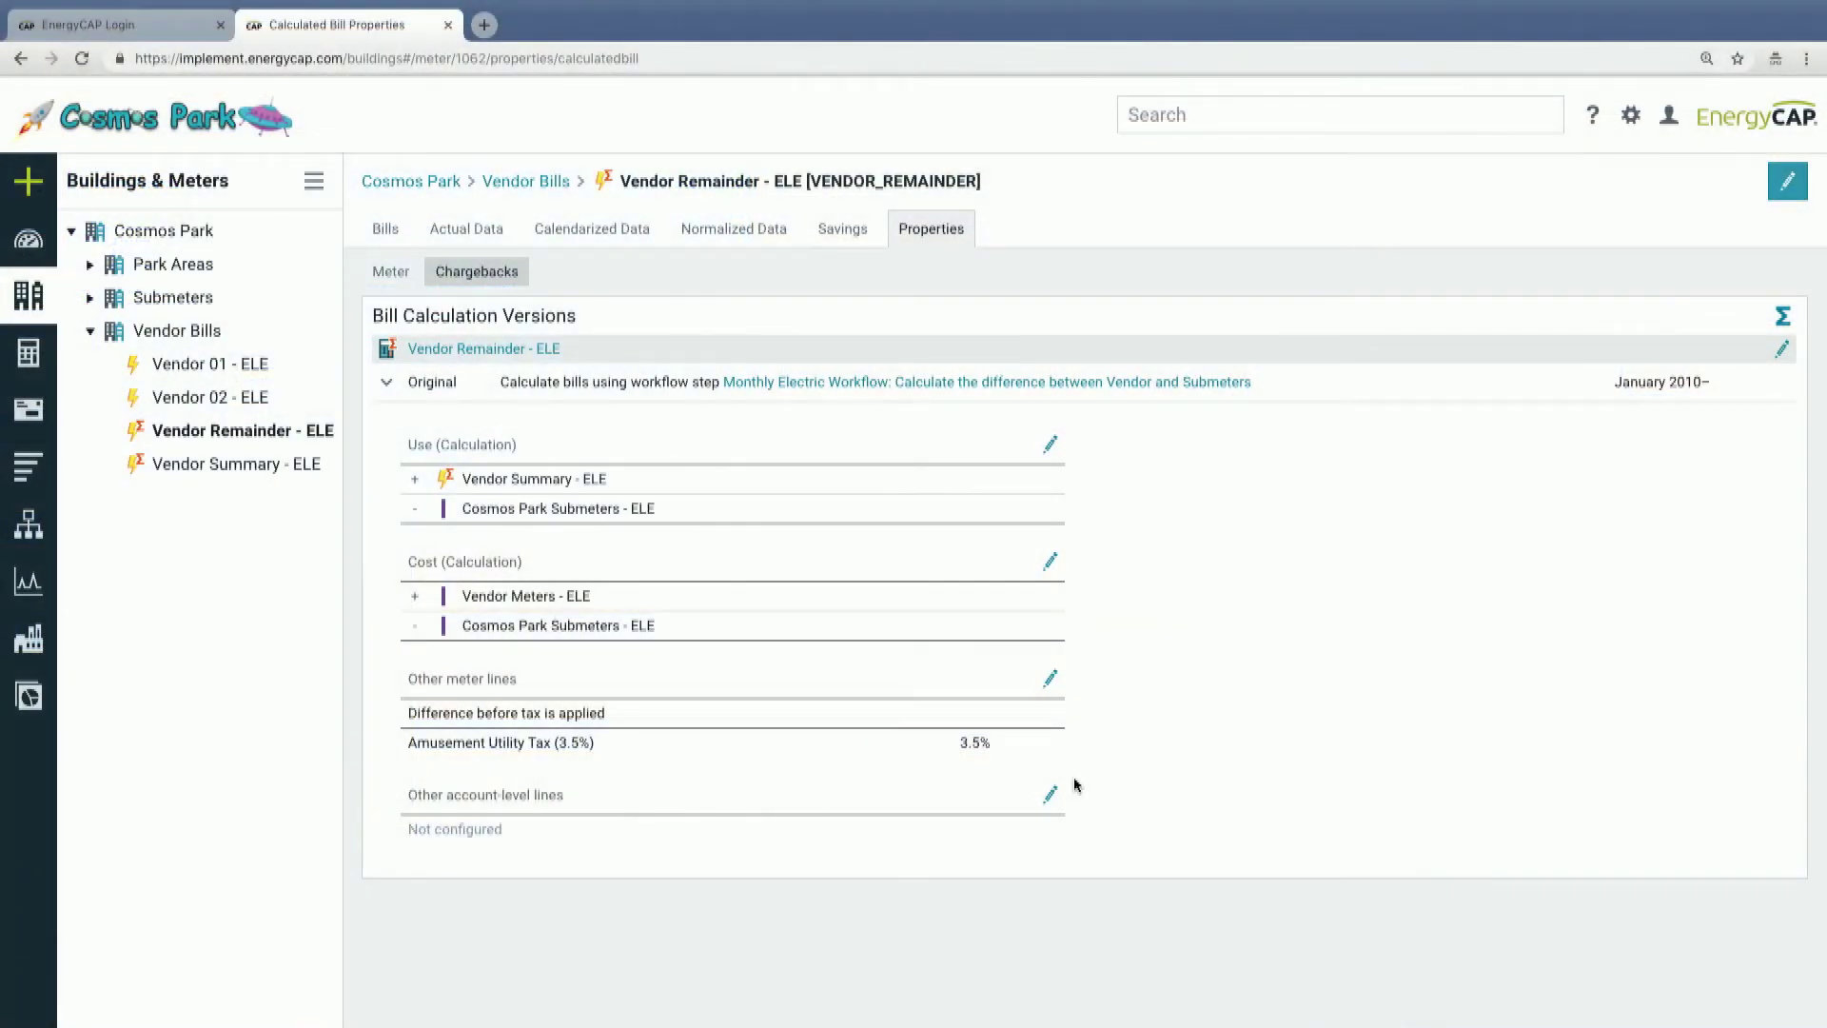
# Step: Remove the 3.5% Amusement Utility Tax line from the Vendor Remainder - ELE meter lines and save the bill calculation
pyautogui.click(1050, 679)
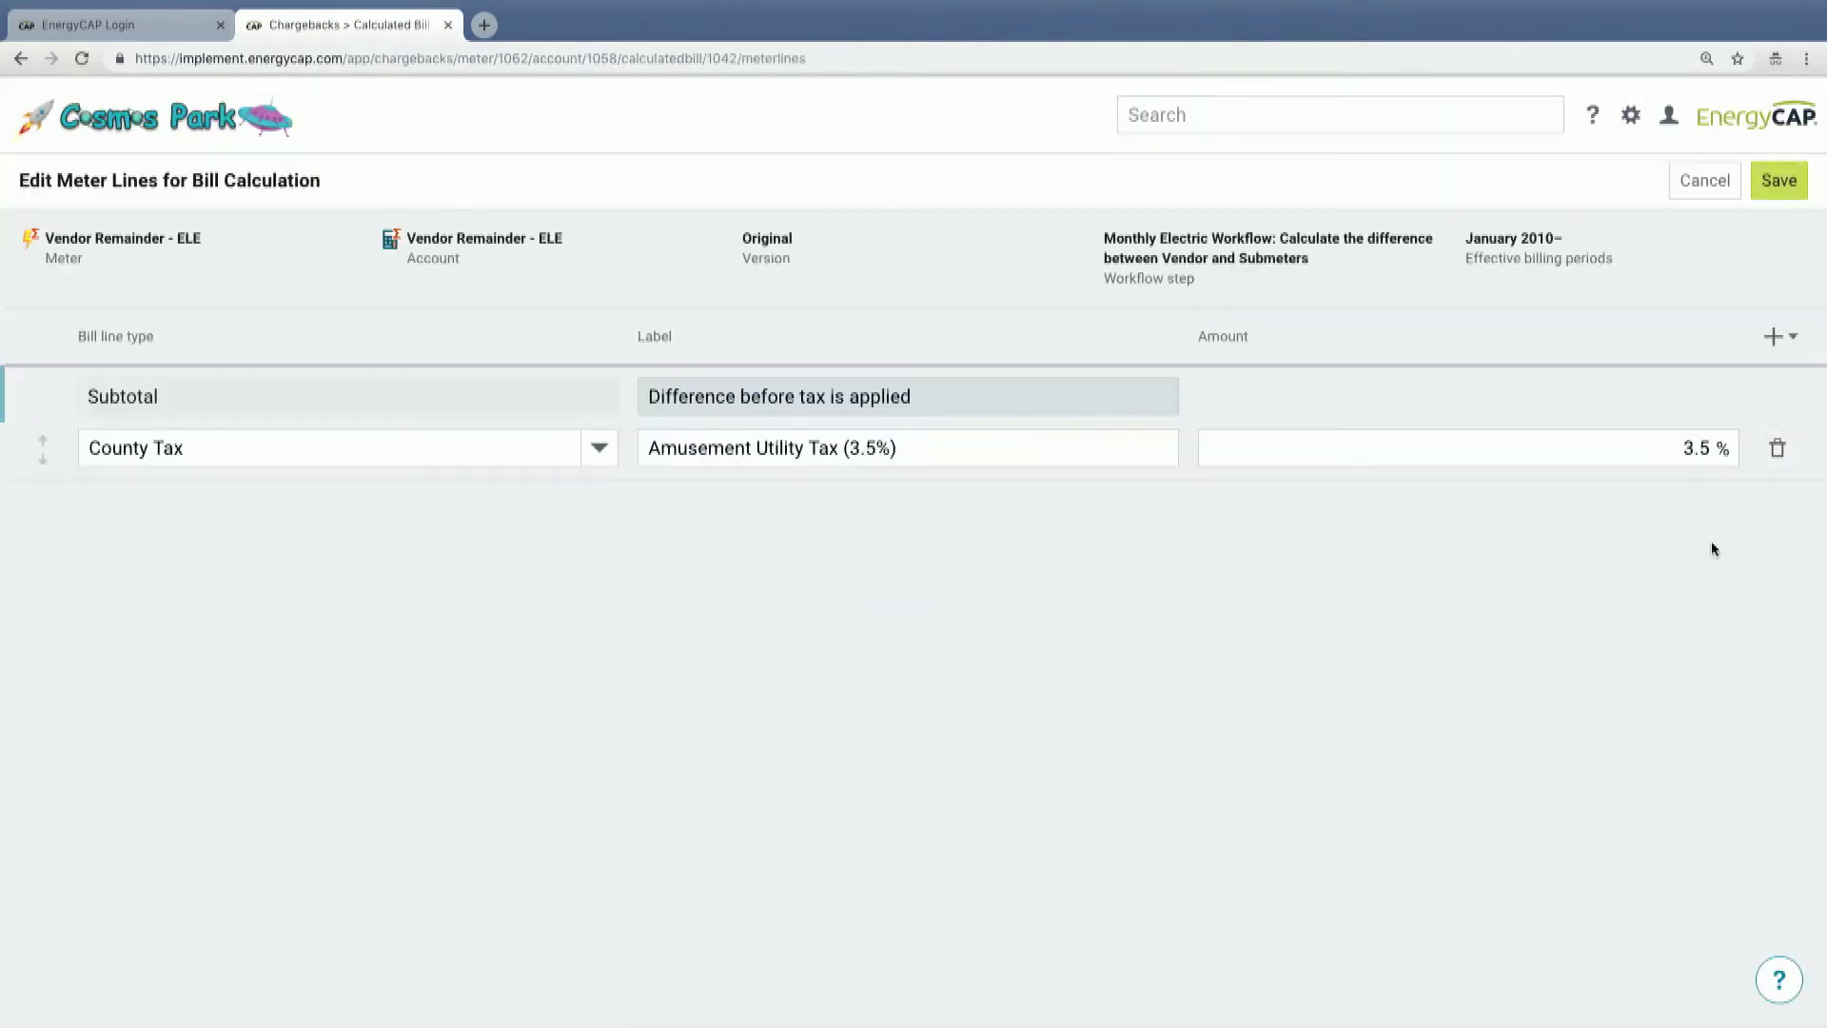
pyautogui.click(1777, 448)
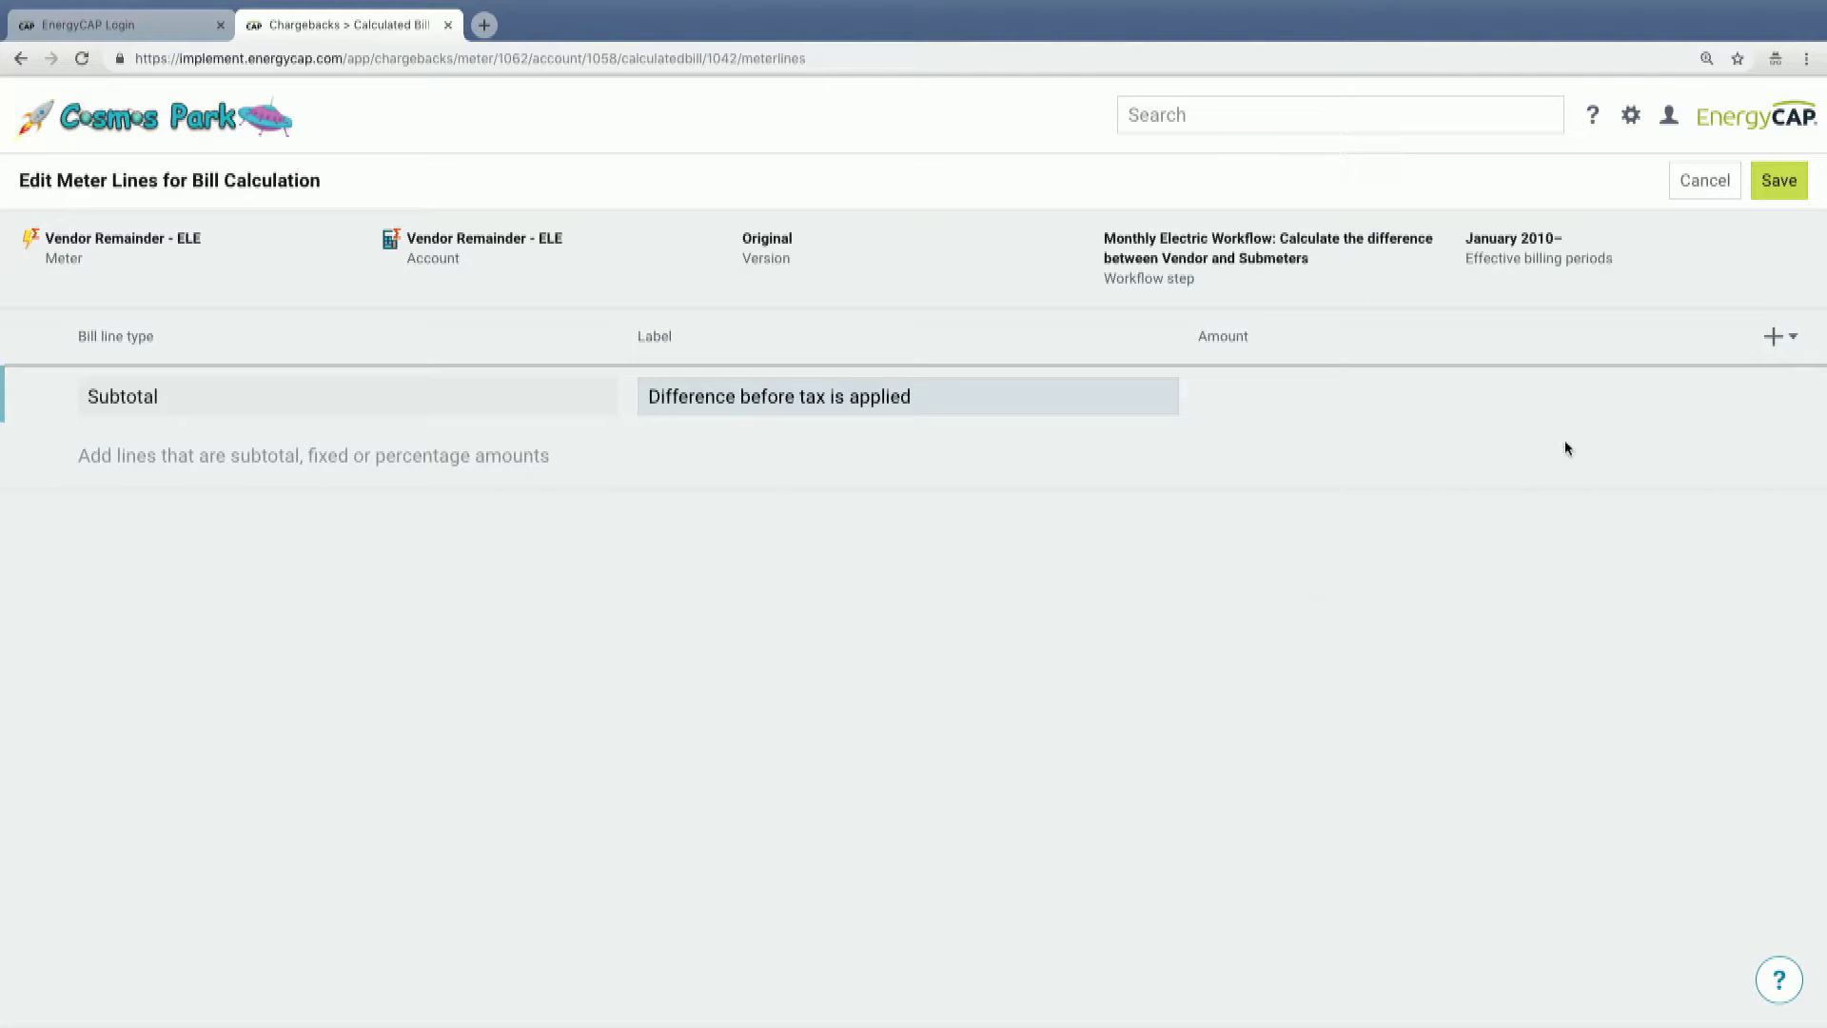
pyautogui.click(1765, 186)
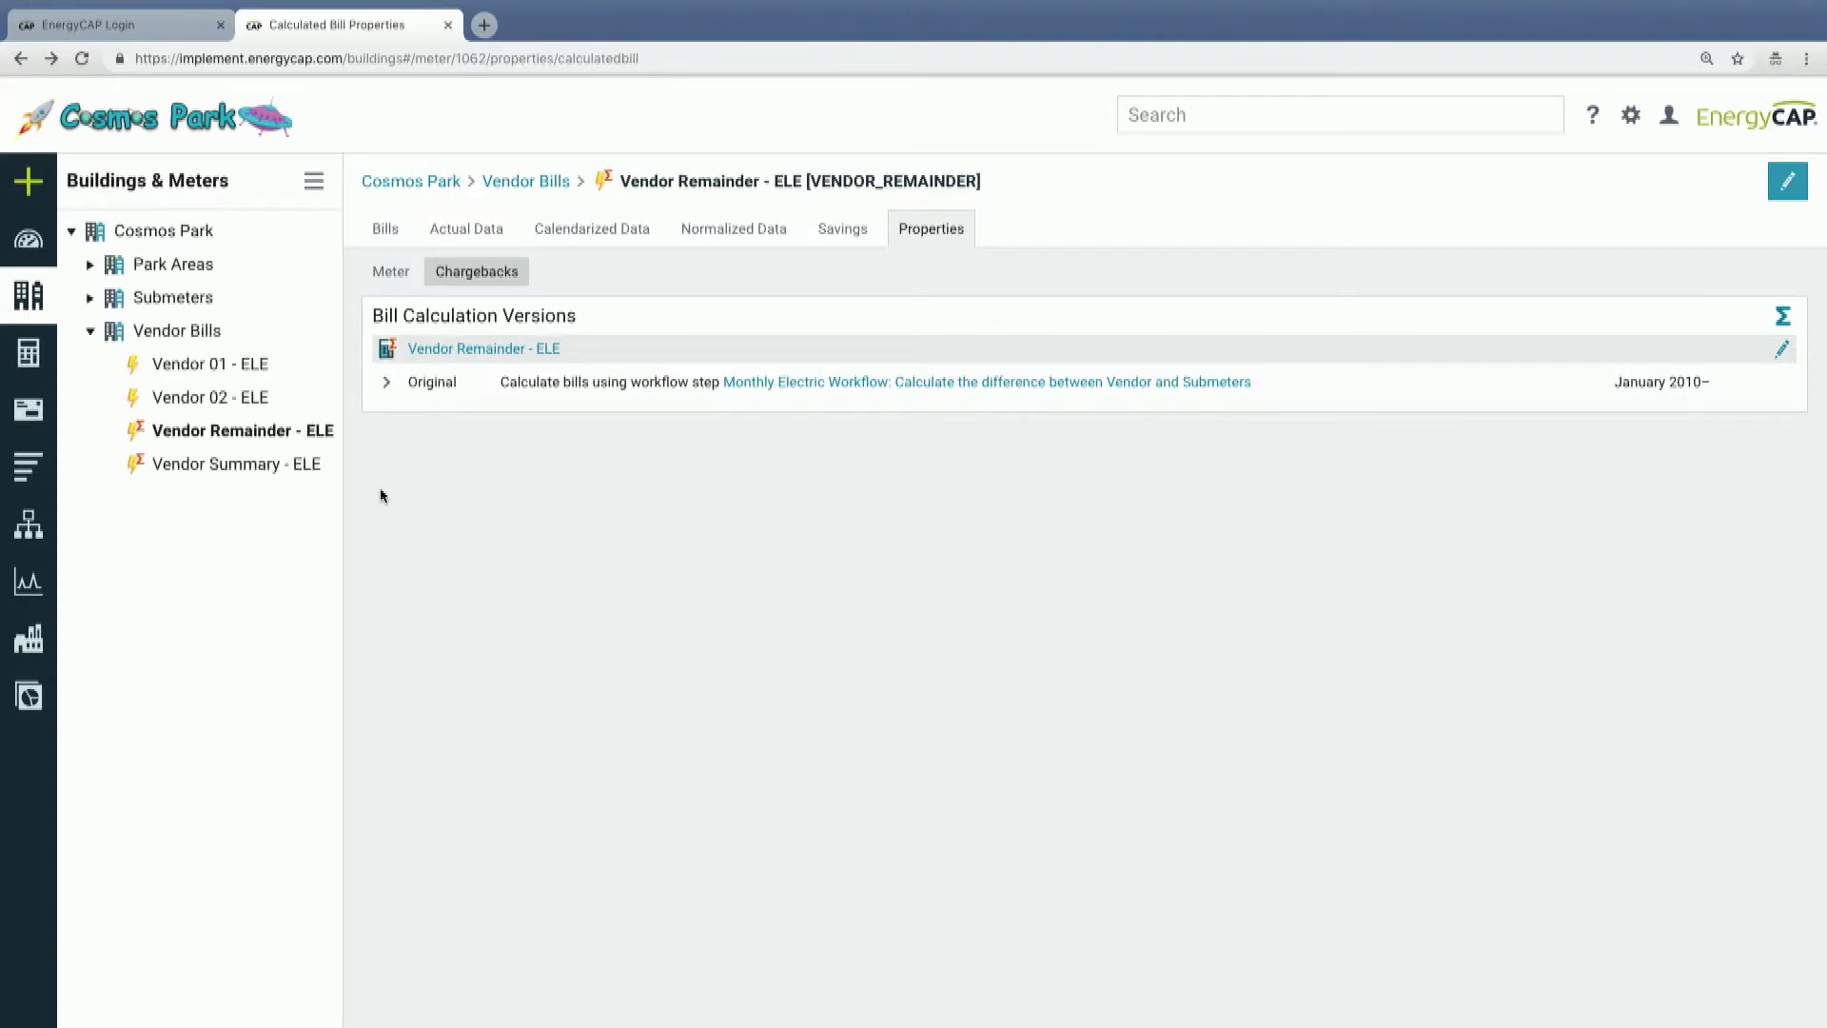
# Step: Edit the other meter lines of the Vendor Summary - ELE bill calculation and label its subtotal "Total before tax"
pyautogui.click(247, 467)
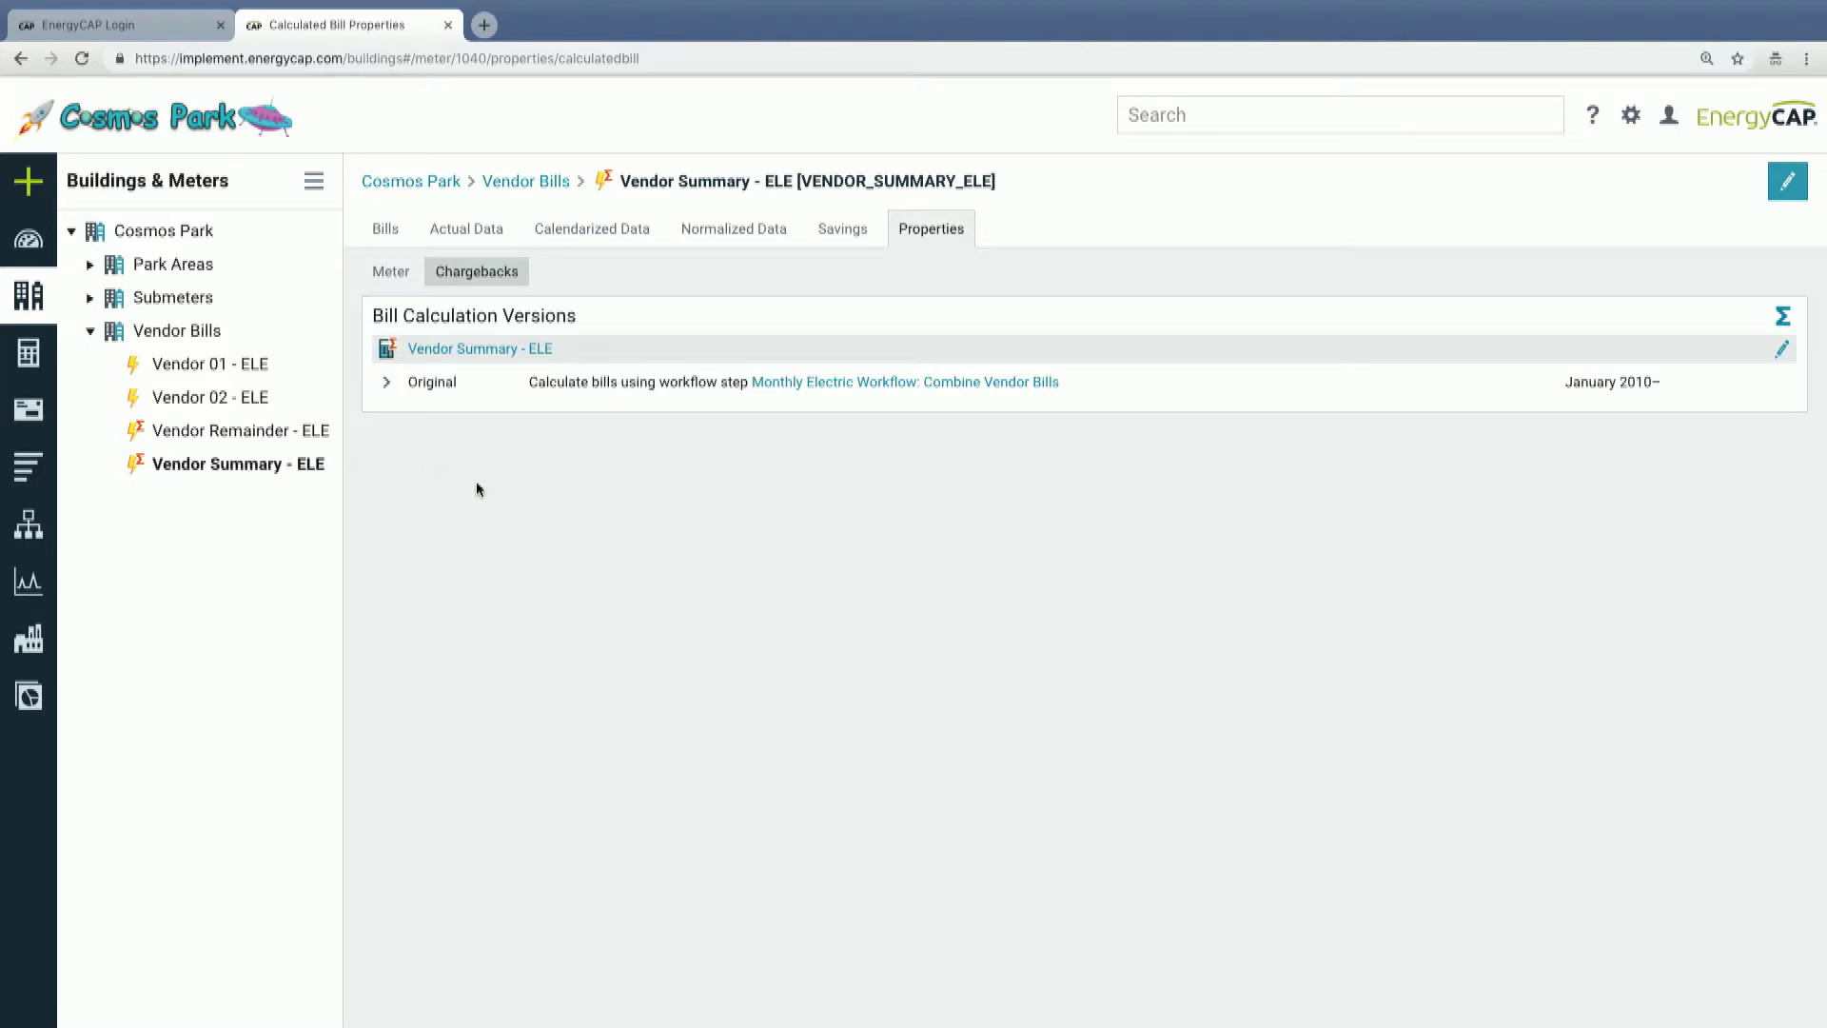
pyautogui.click(388, 383)
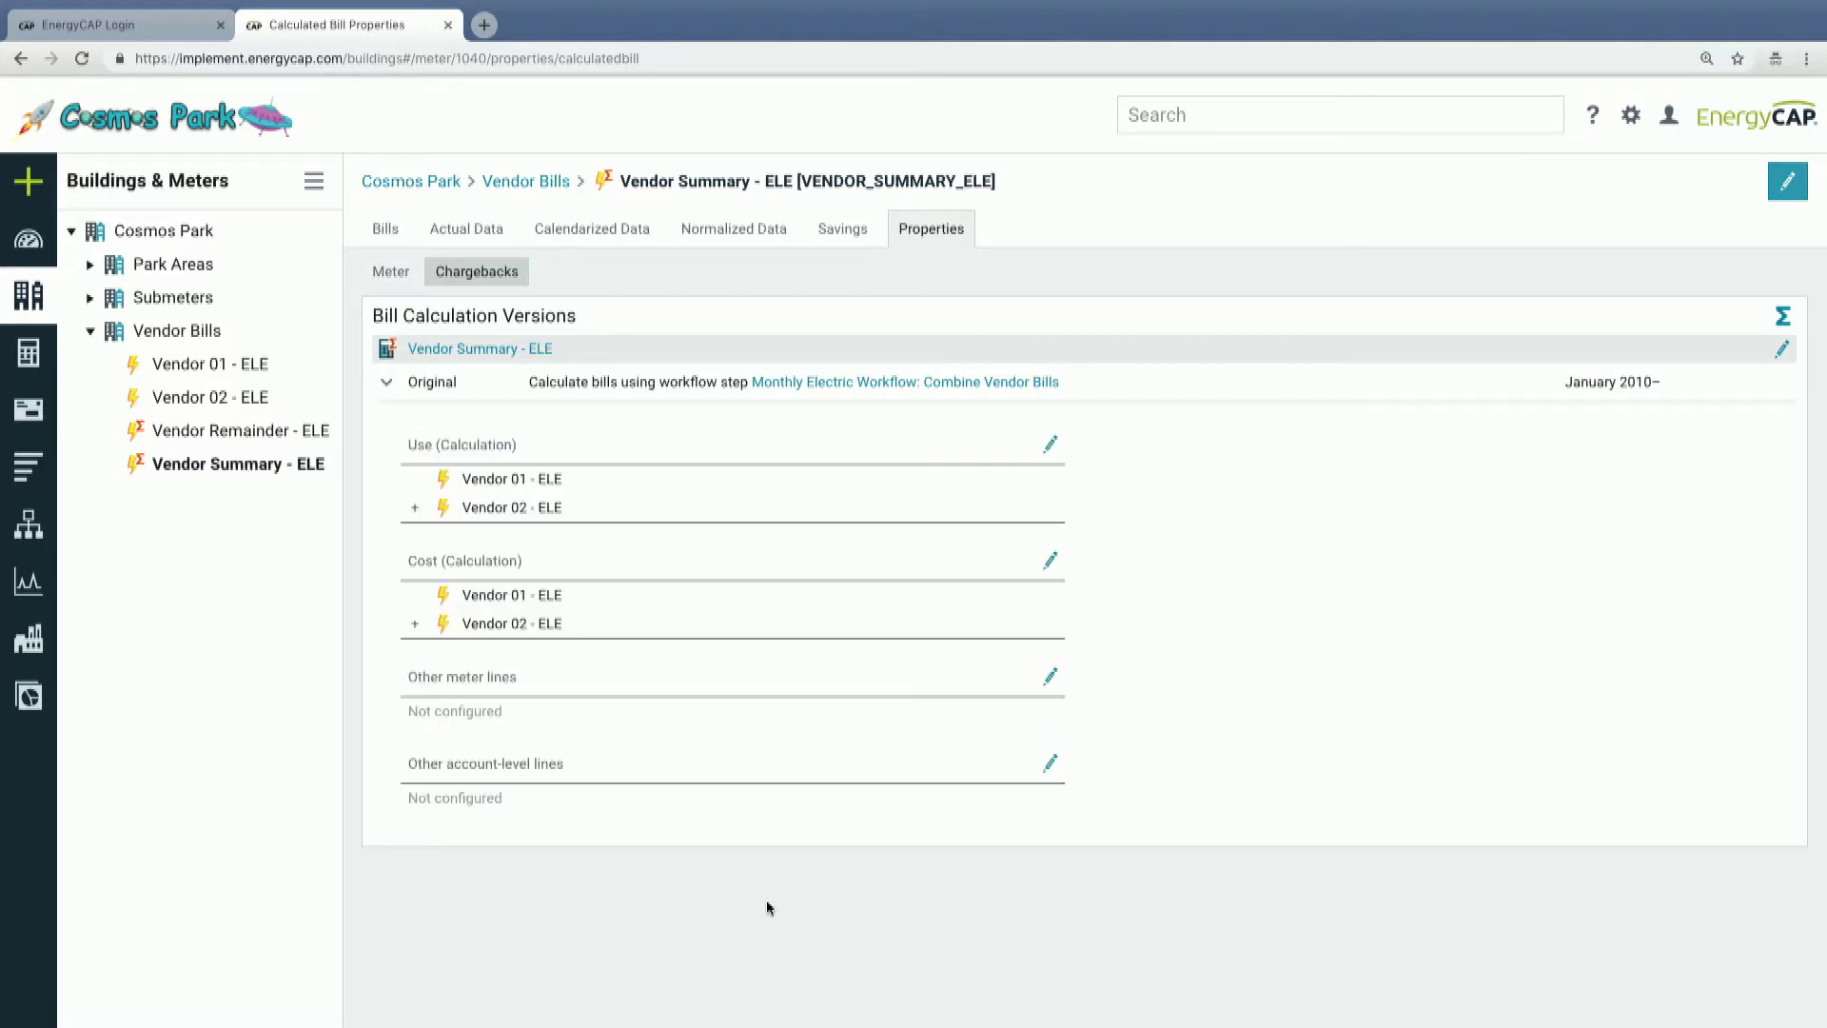
pyautogui.click(1050, 678)
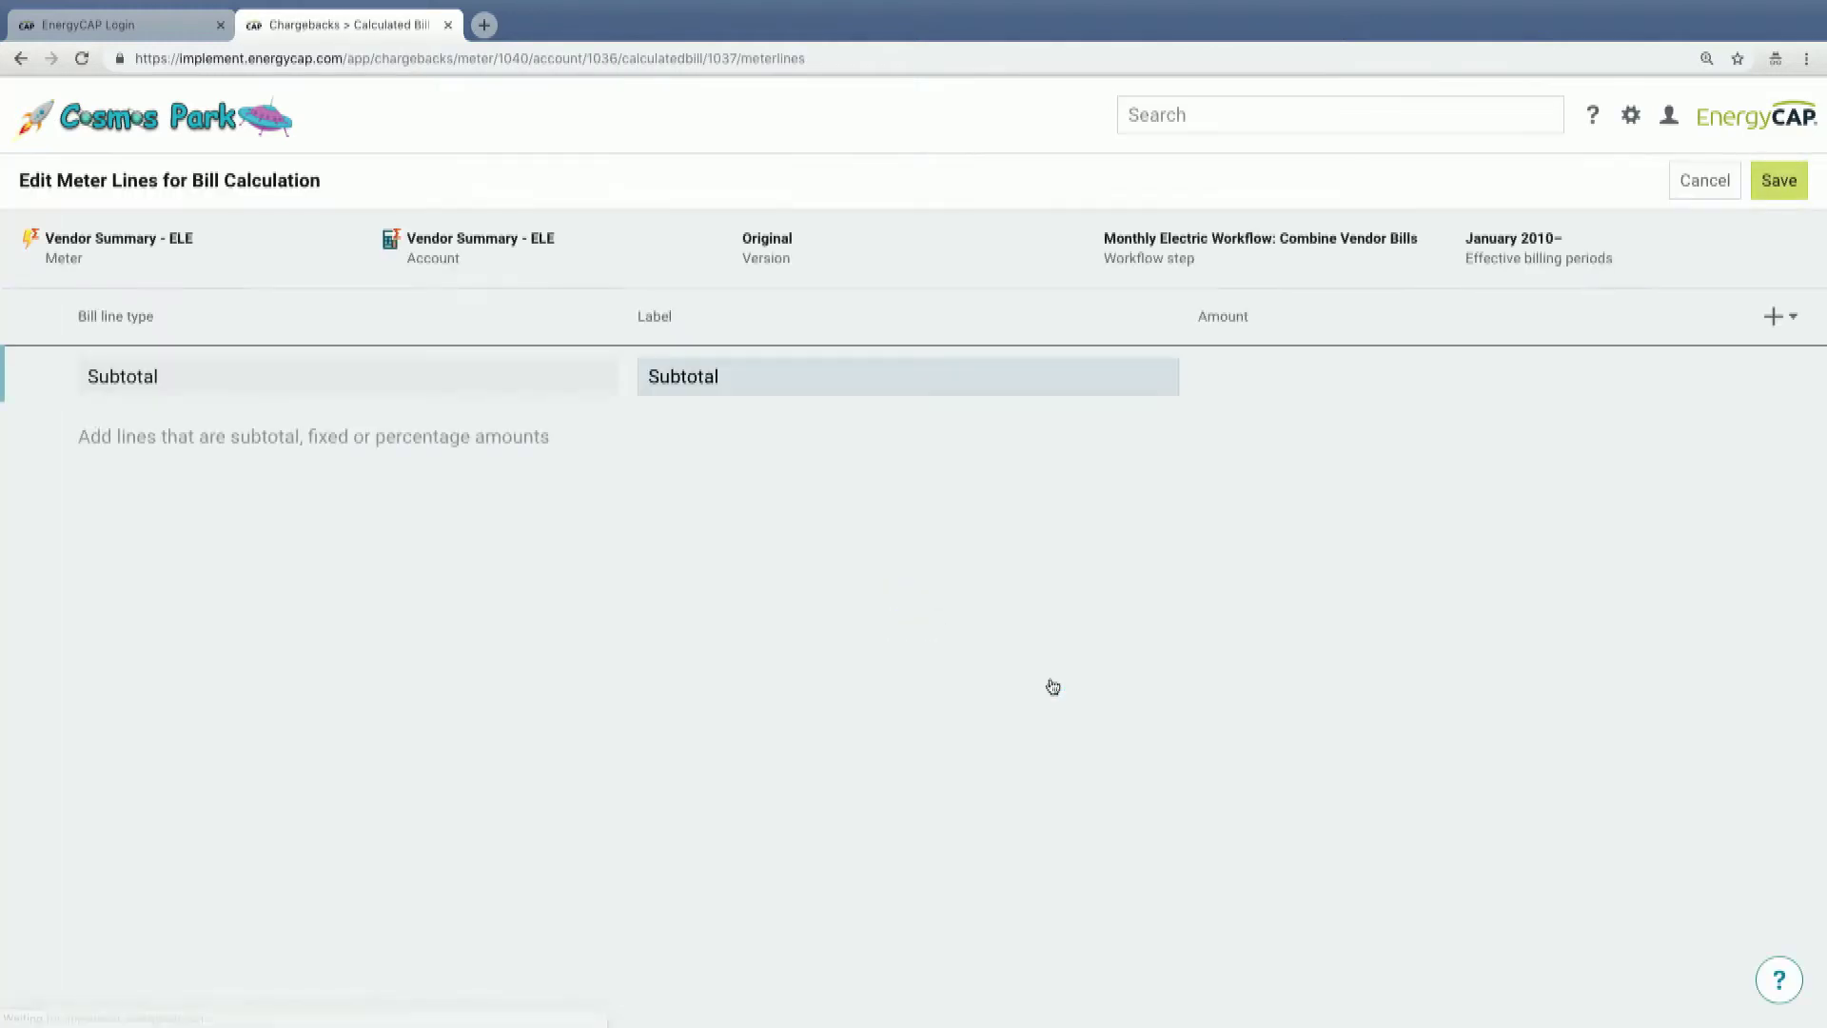
pyautogui.moveTo(820, 382); pyautogui.dragTo(603, 387)
pyautogui.write('Total ')
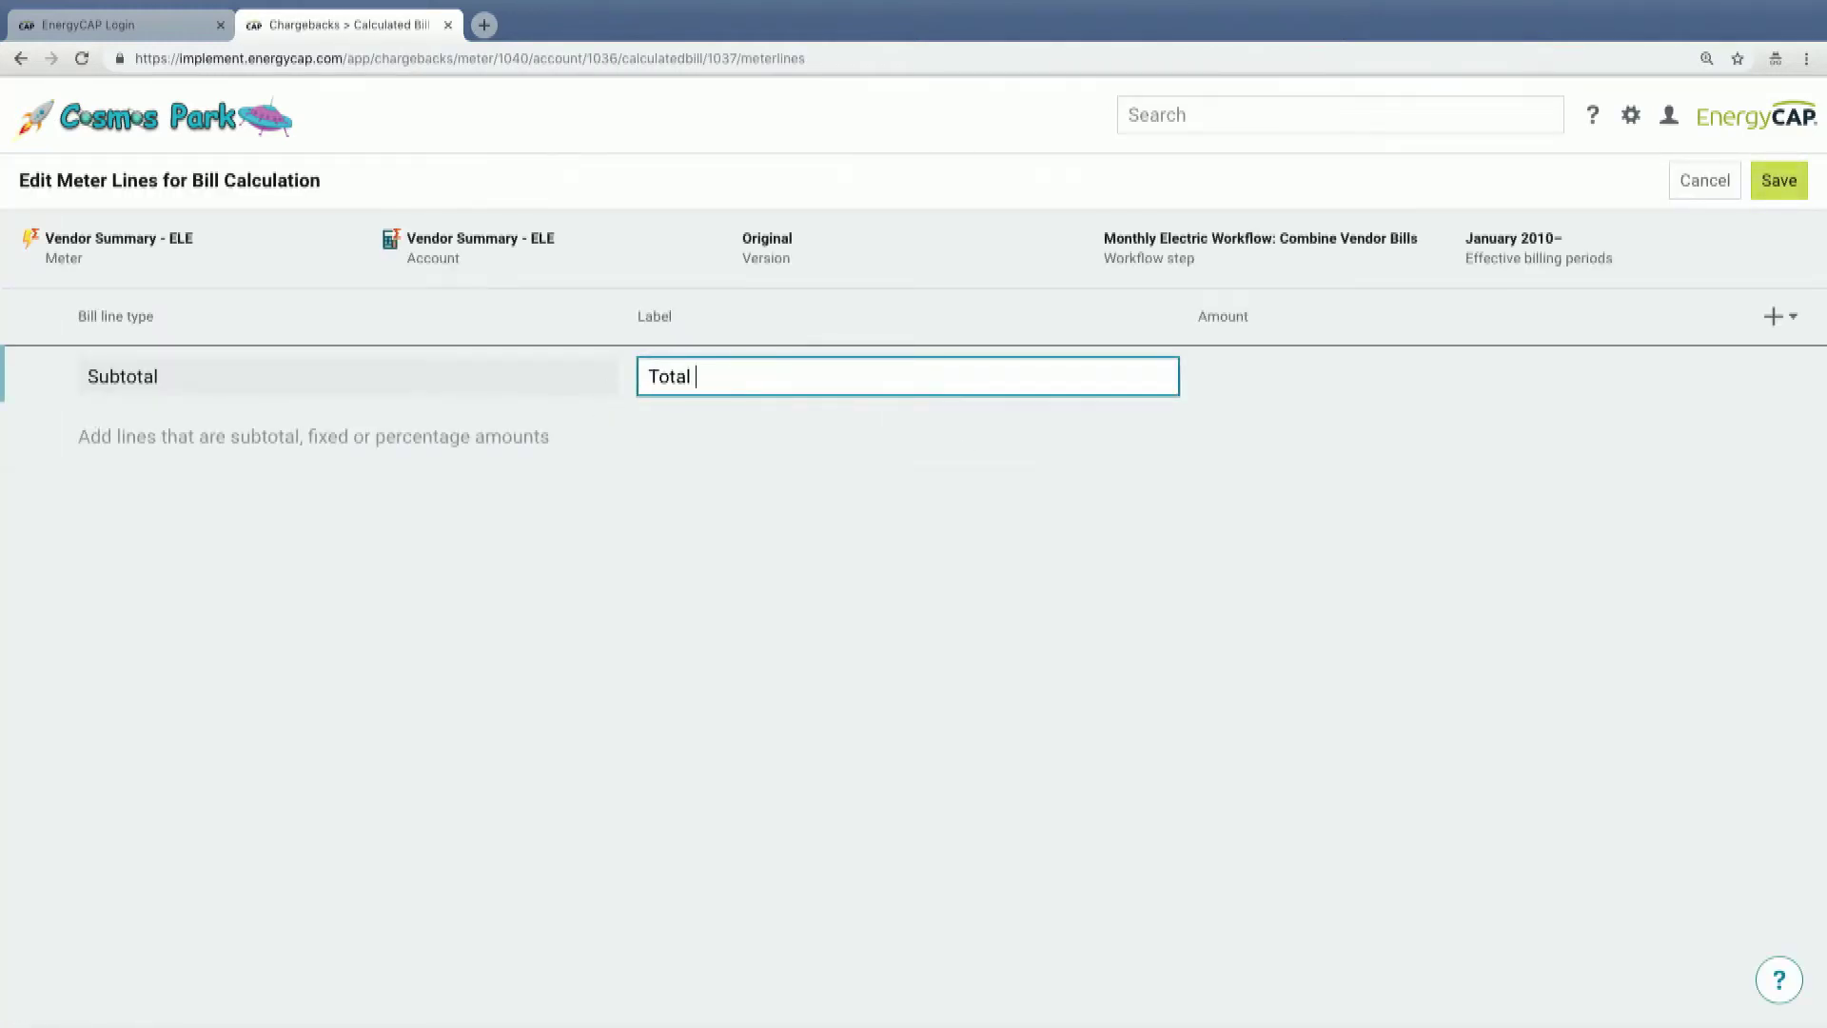
pyautogui.write('before tax')
# Step: Add a percentage amount line with the bill line type County Tax below the subtotal
pyautogui.click(1774, 316)
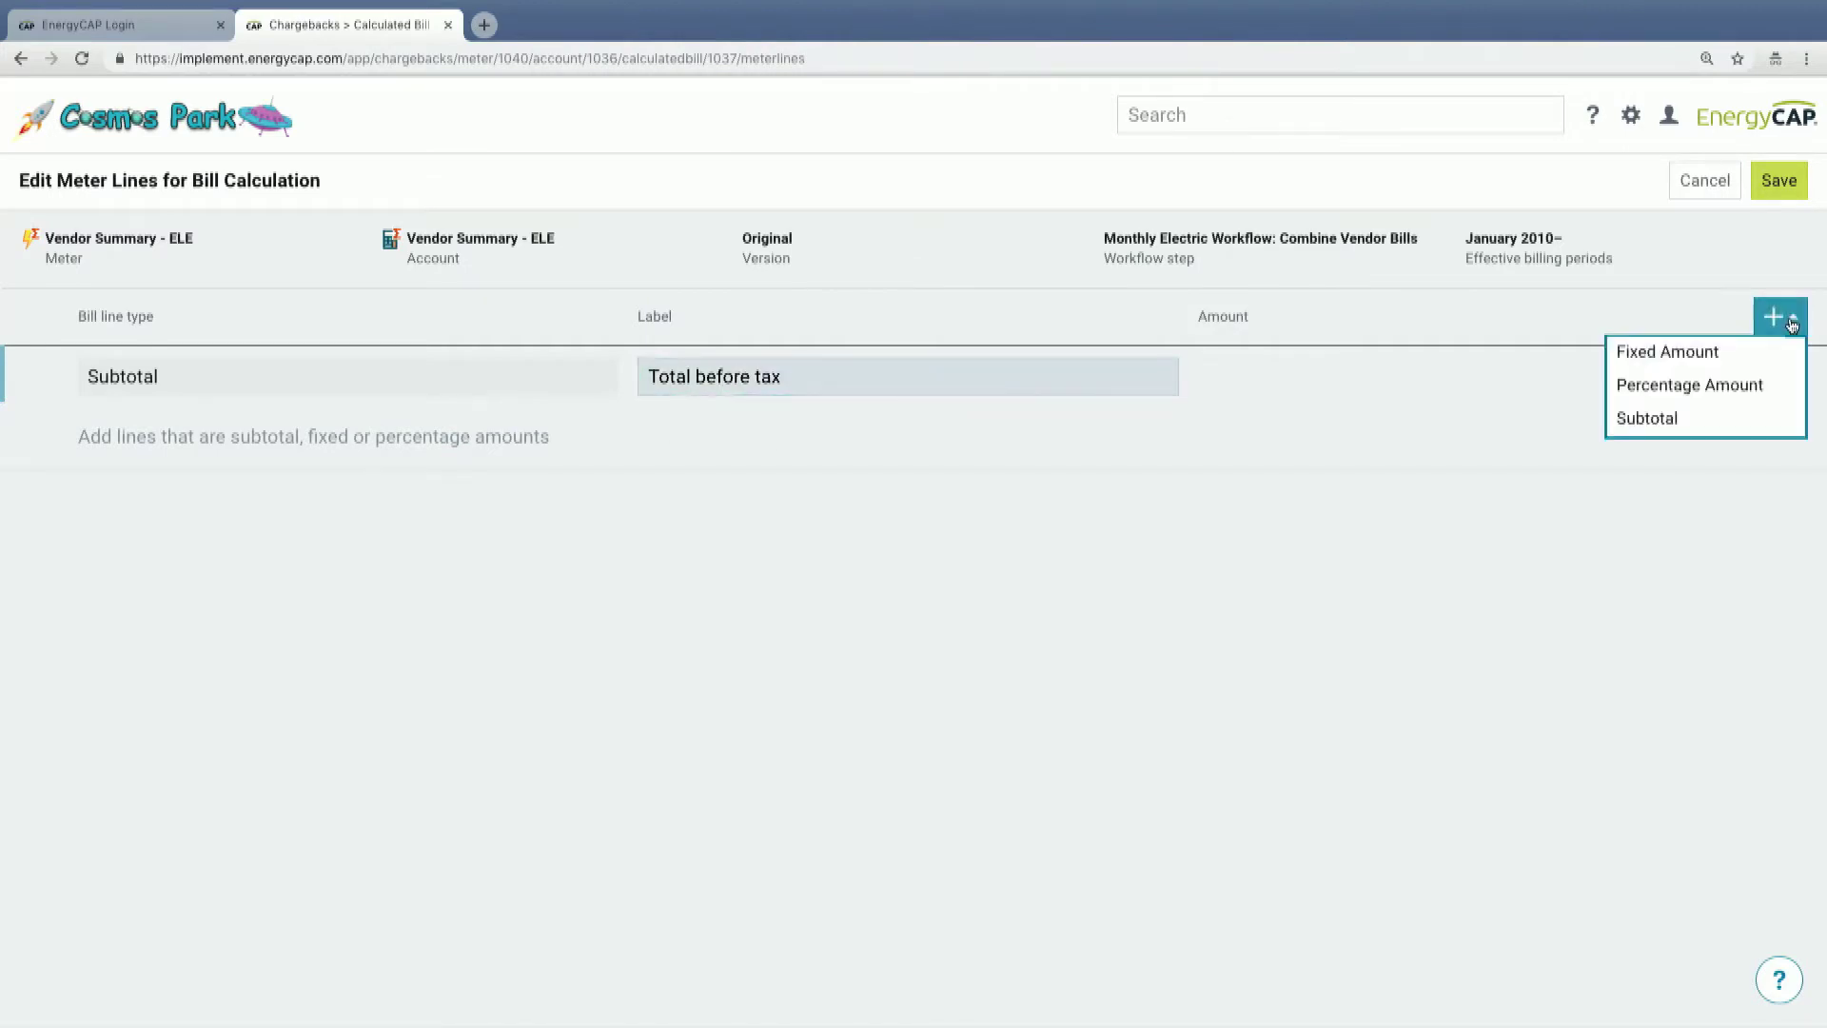
pyautogui.click(1765, 391)
pyautogui.click(437, 422)
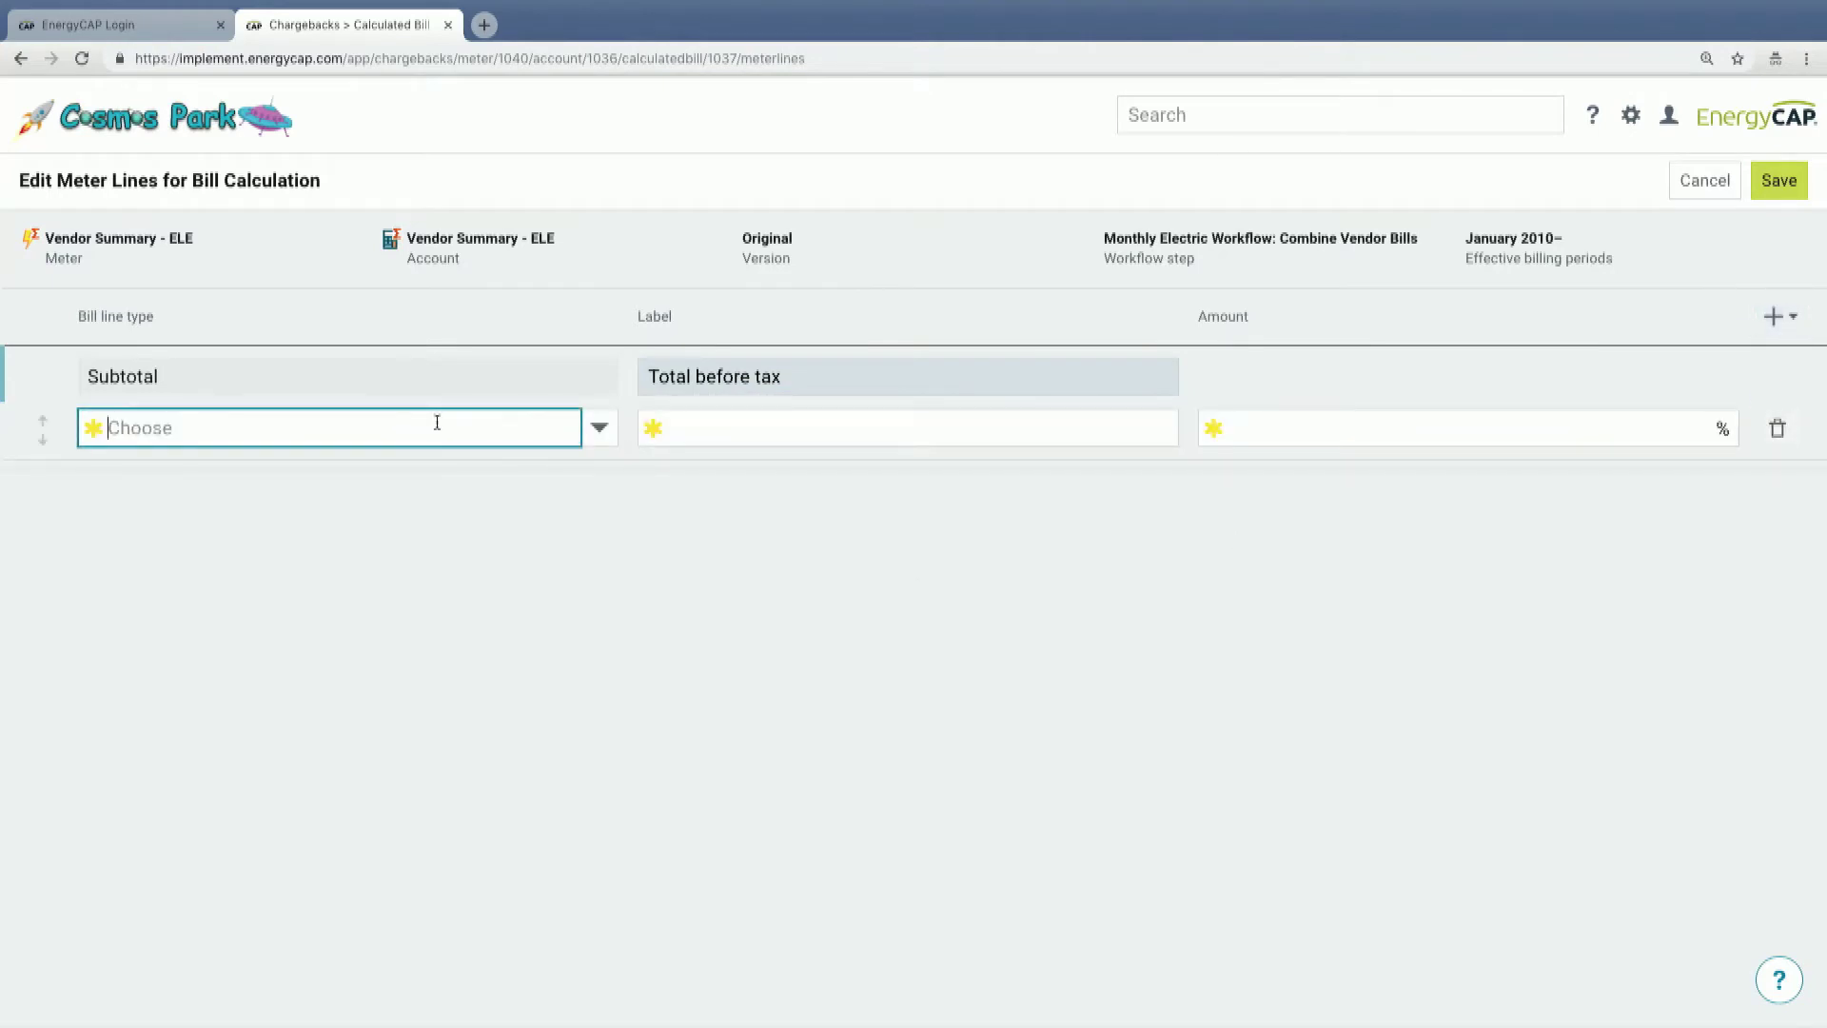
pyautogui.write('count')
pyautogui.click(368, 464)
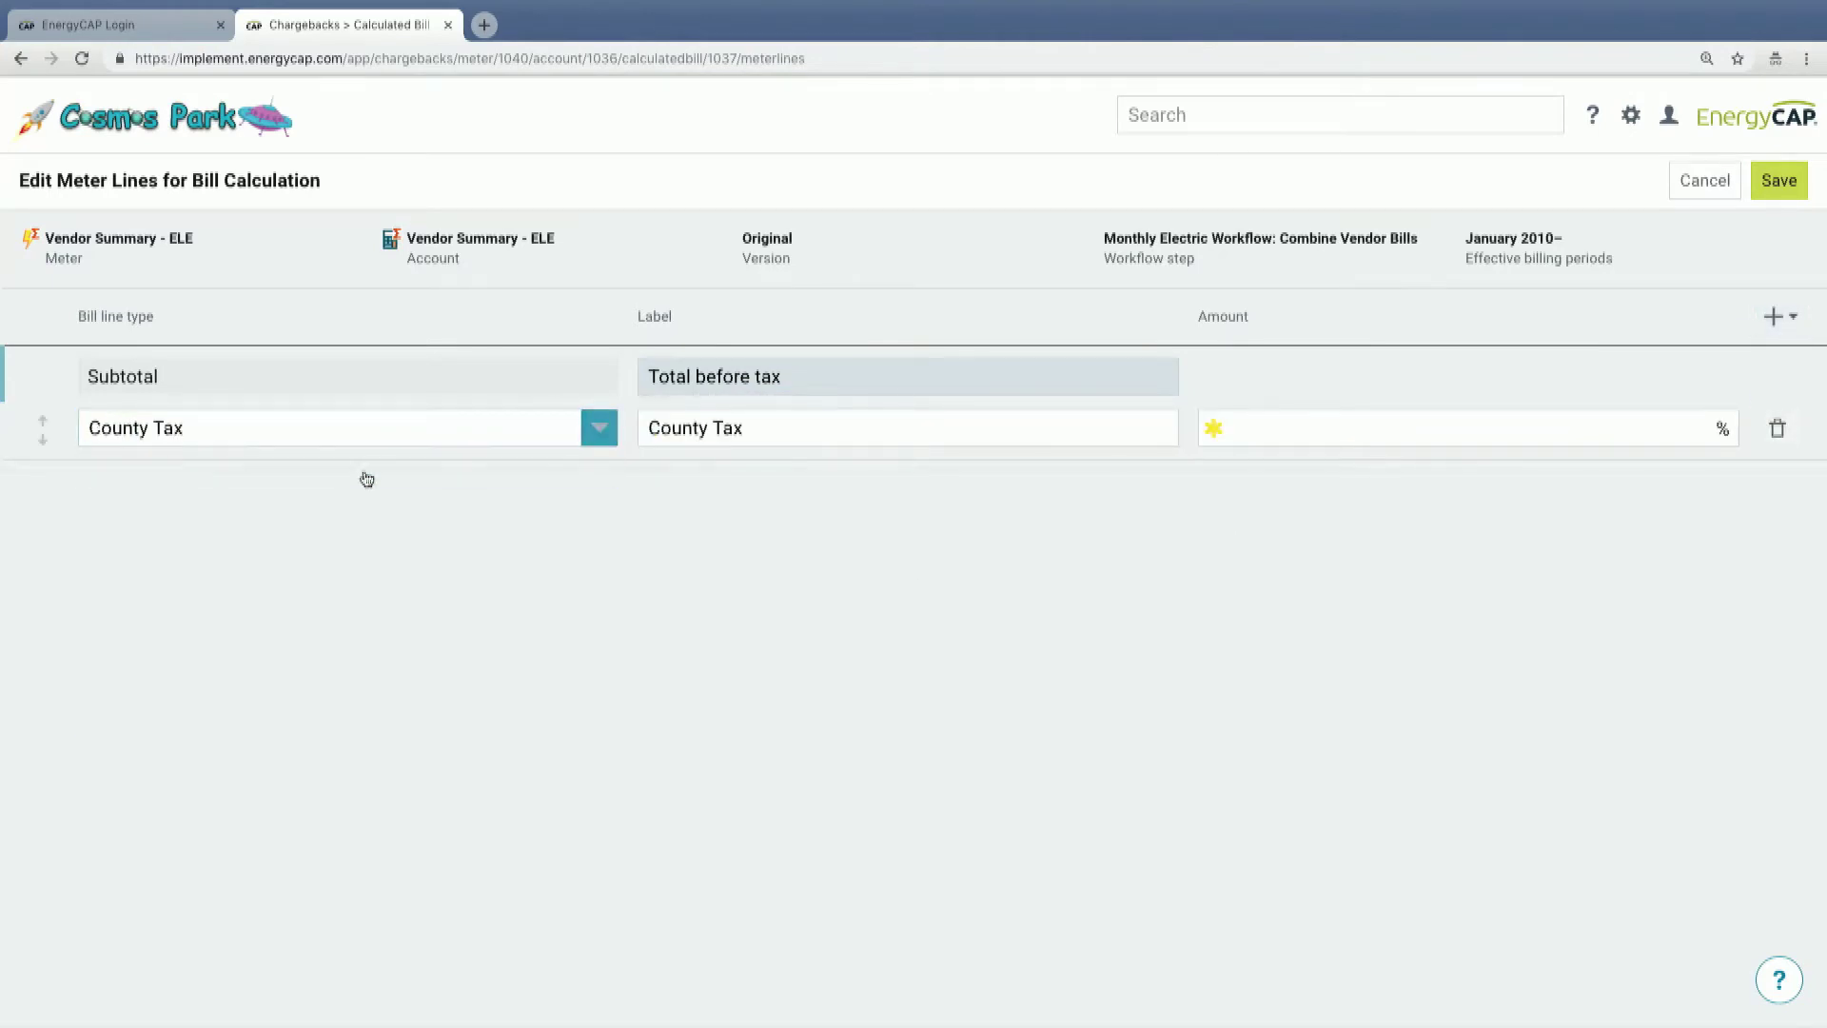
# Step: Label the County Tax line "Amusement Utility Tax", set its amount to 3.5%, save, and expand the Original version to review it
pyautogui.moveTo(753, 430); pyautogui.dragTo(653, 432)
pyautogui.write('Am')
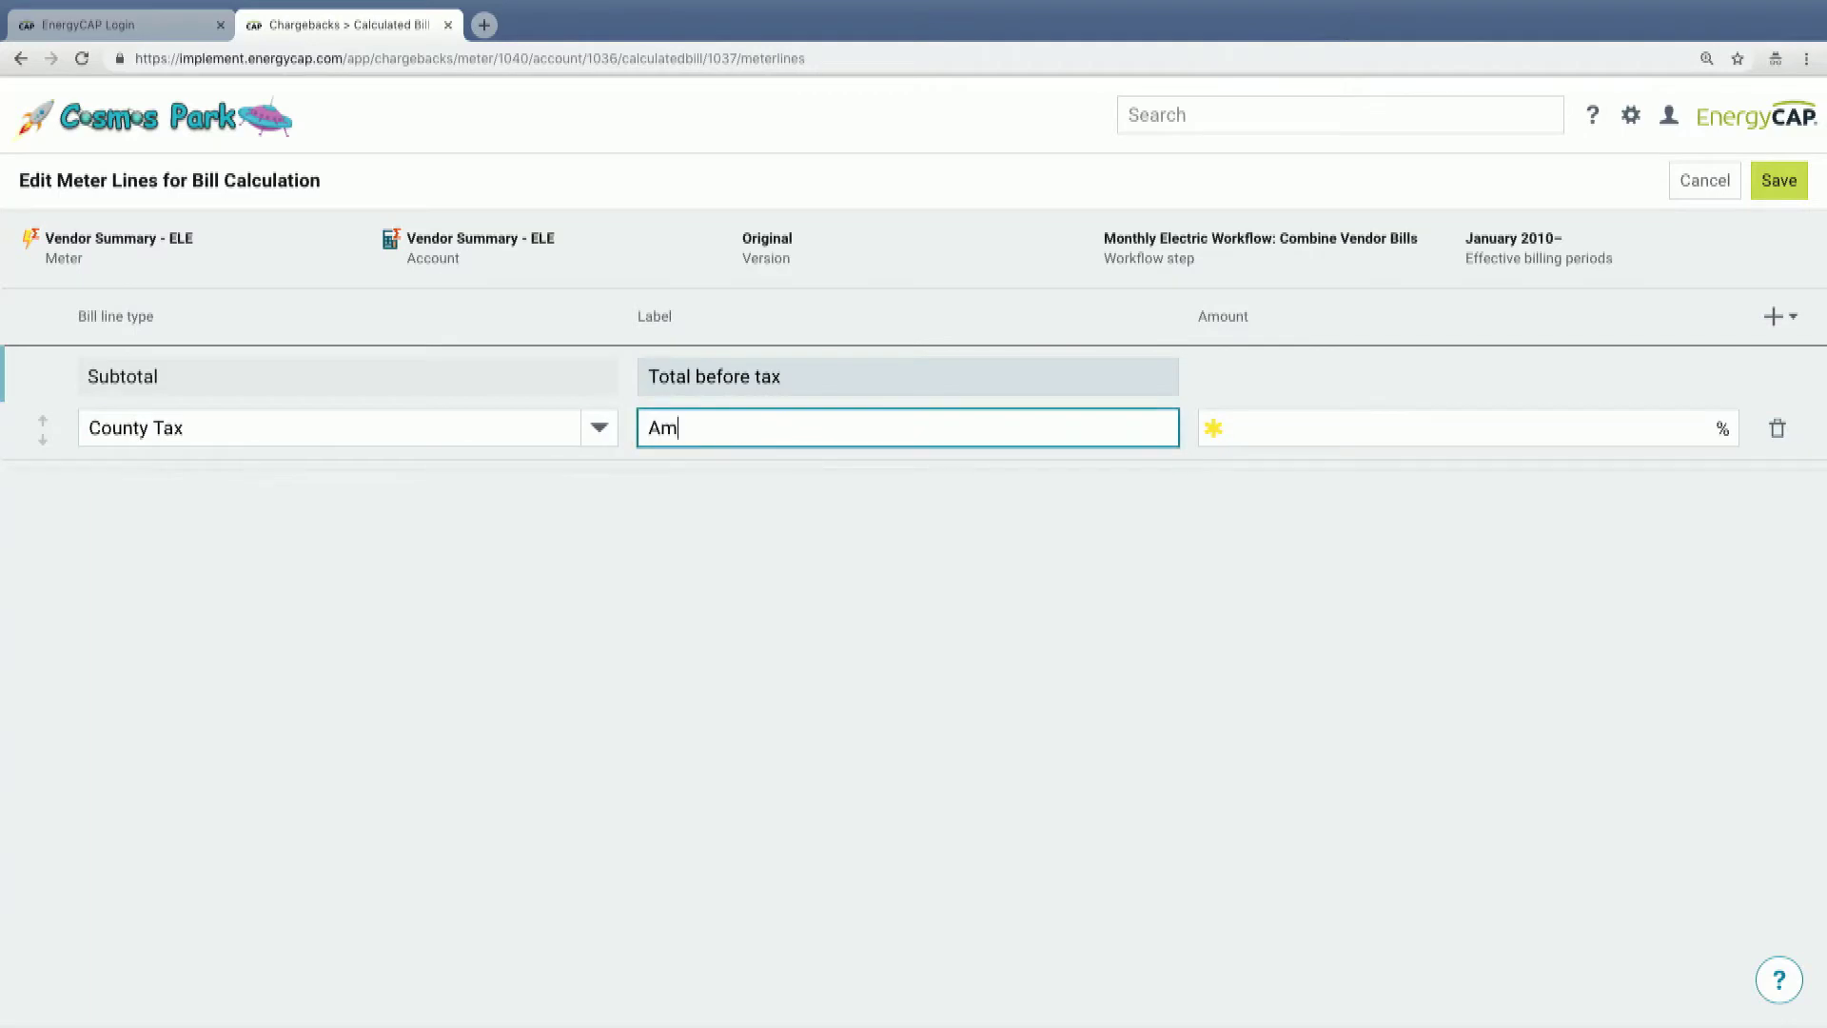
pyautogui.write('usement Utility Tax')
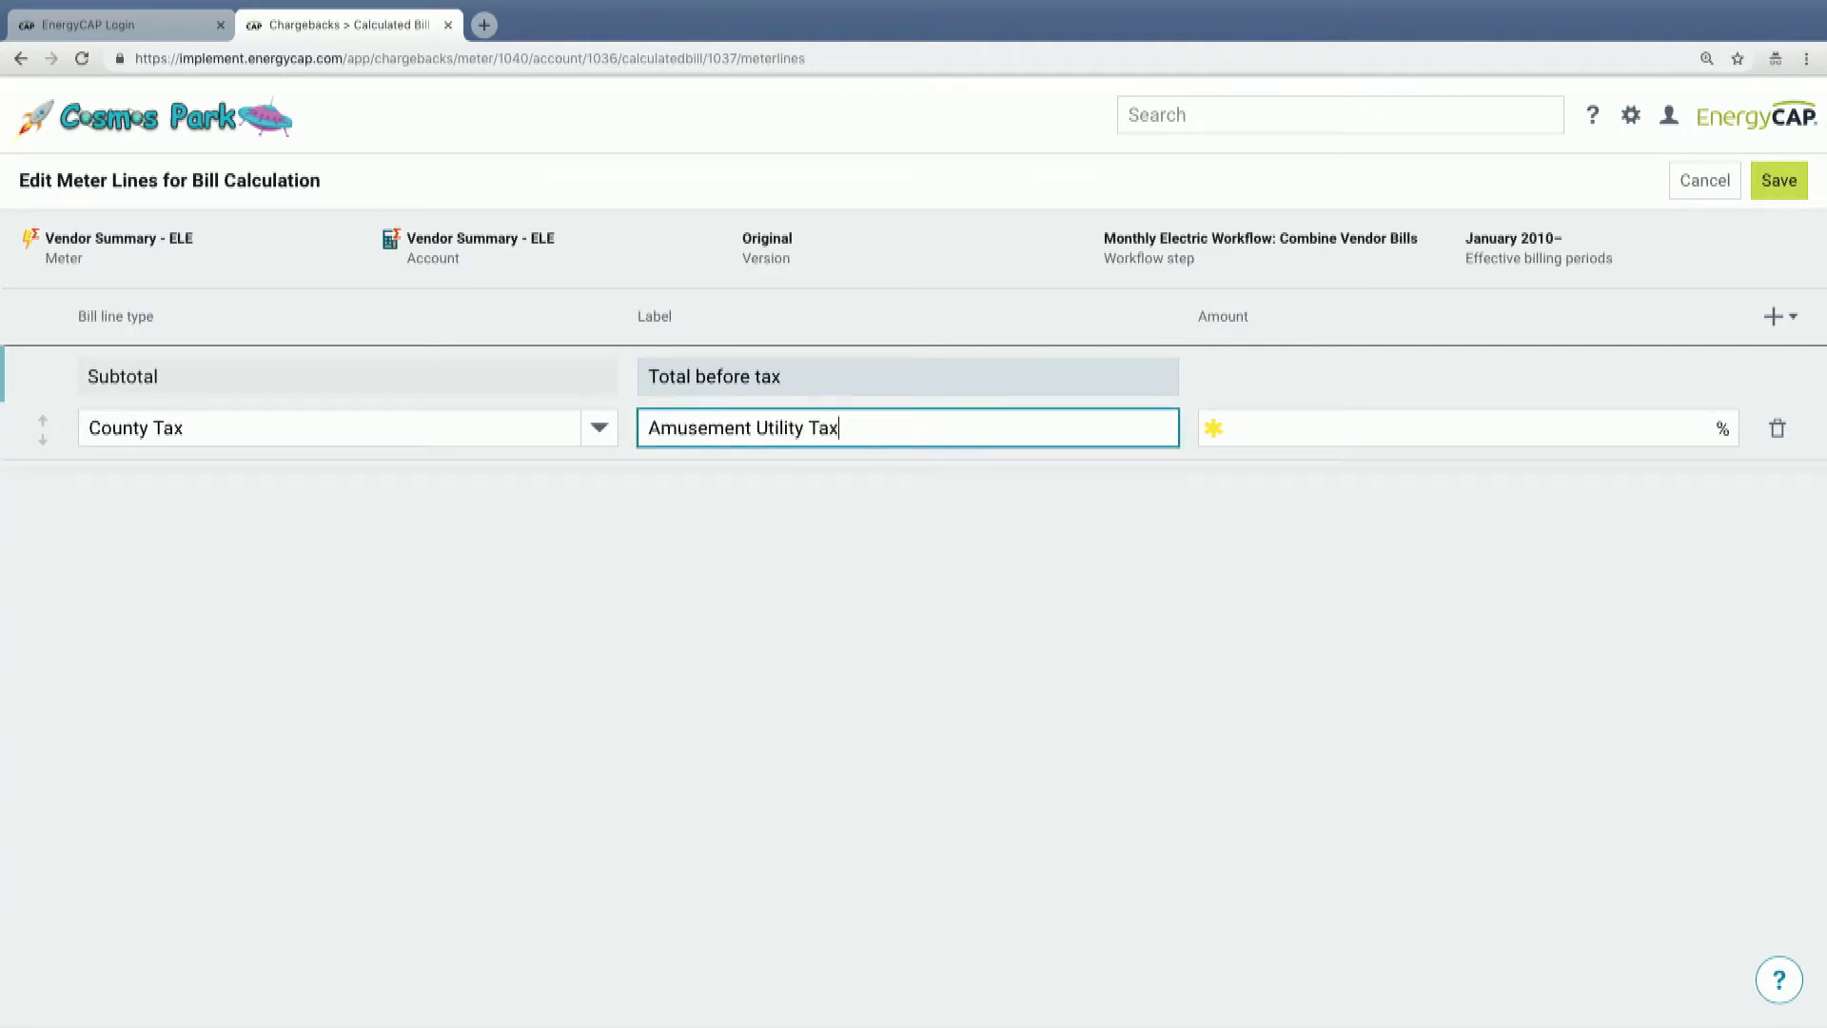
pyautogui.click(1412, 428)
pyautogui.write('3')
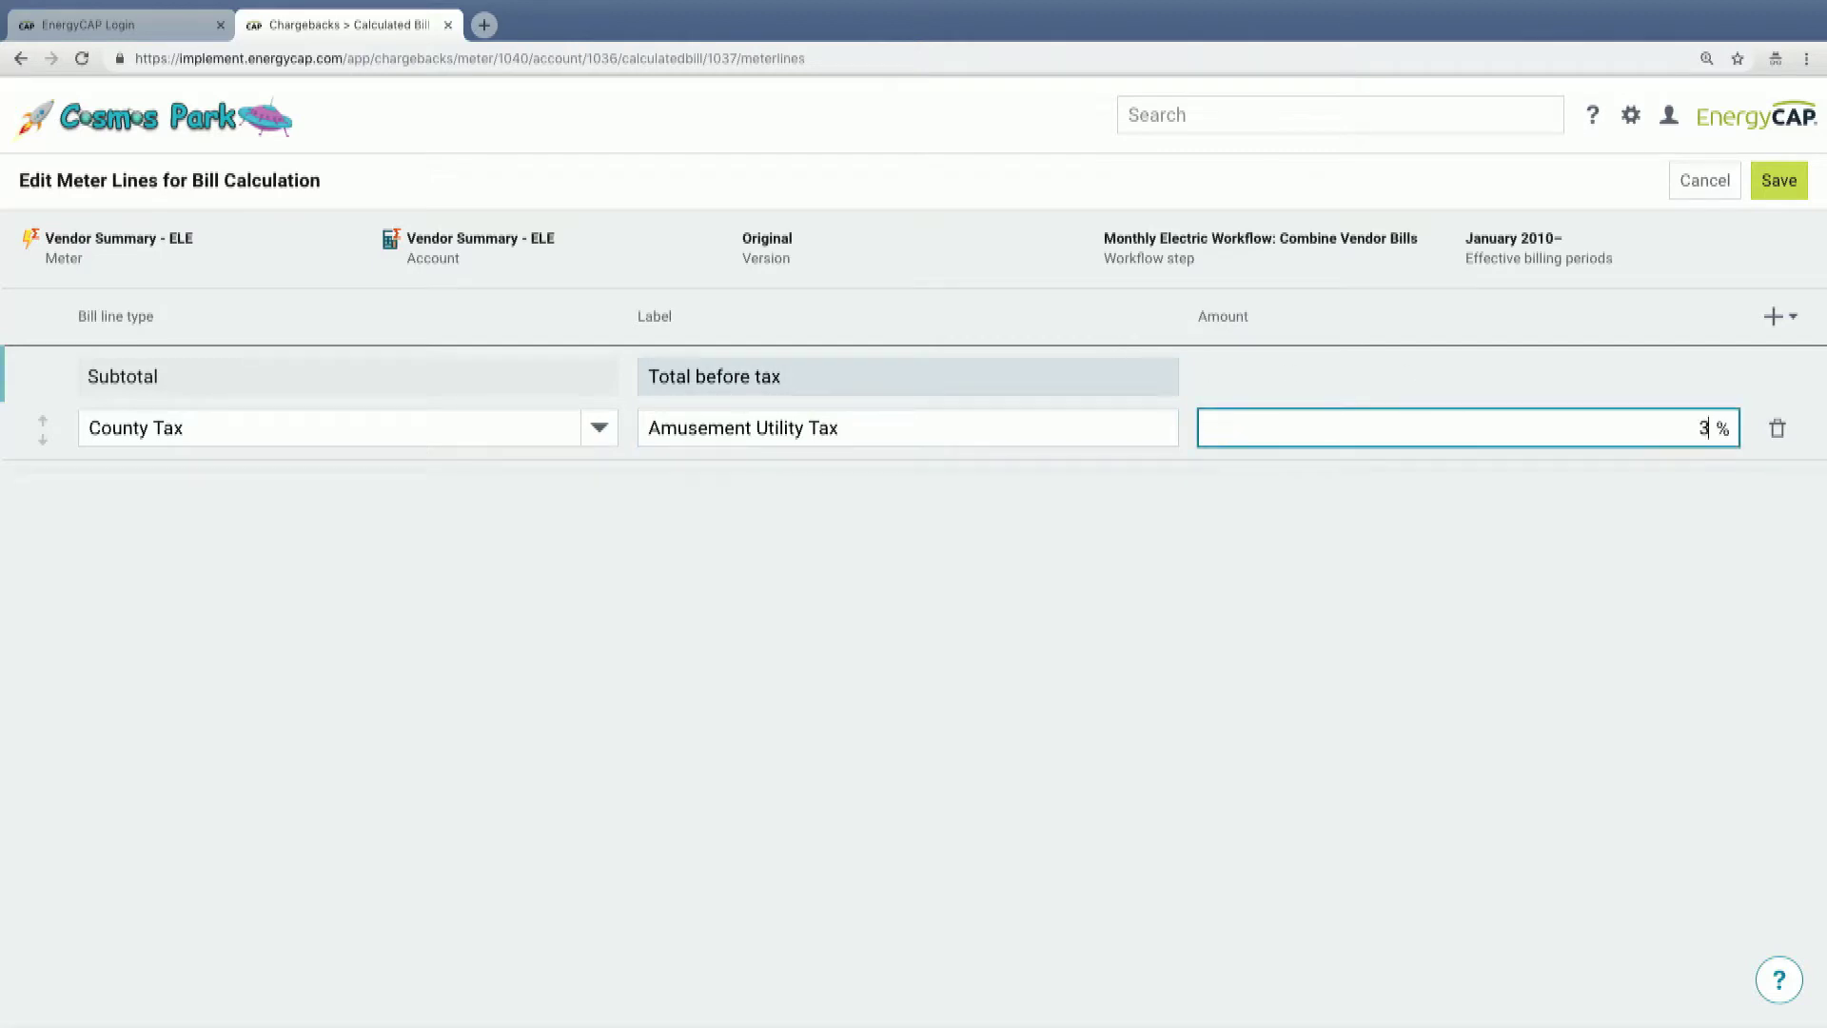
pyautogui.write('.5')
pyautogui.click(1778, 181)
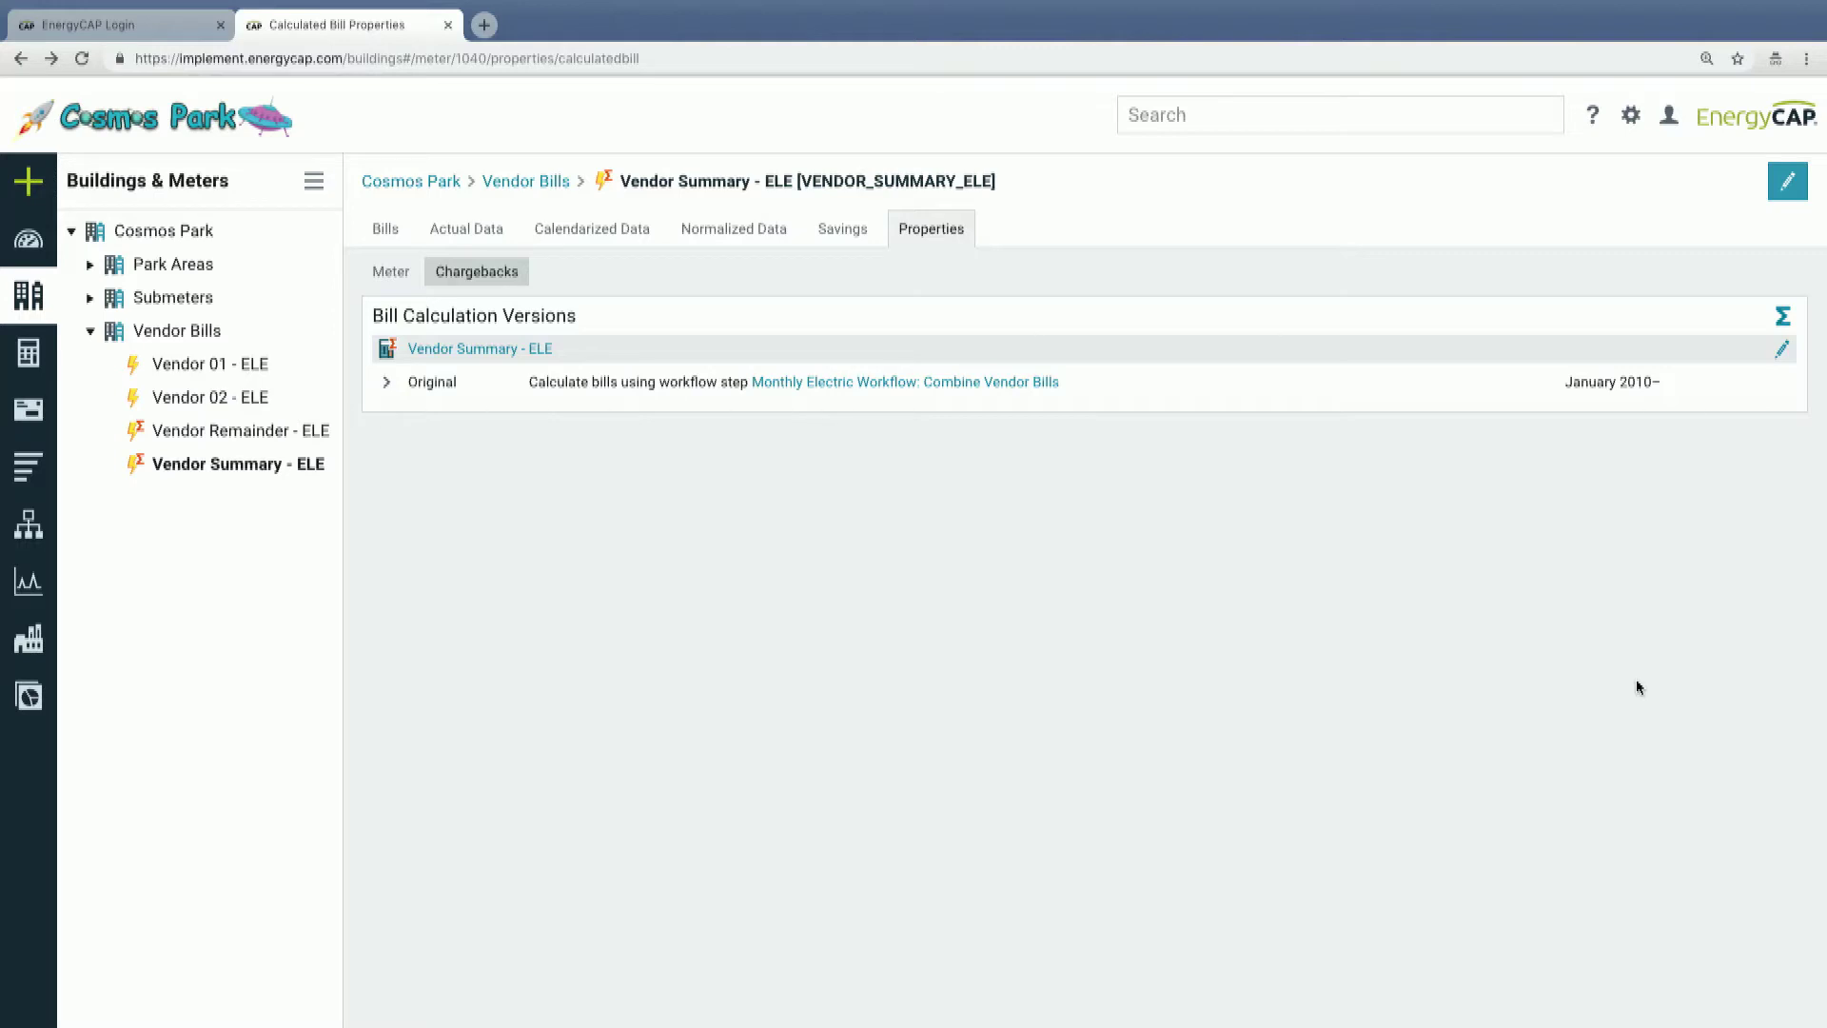
pyautogui.click(388, 382)
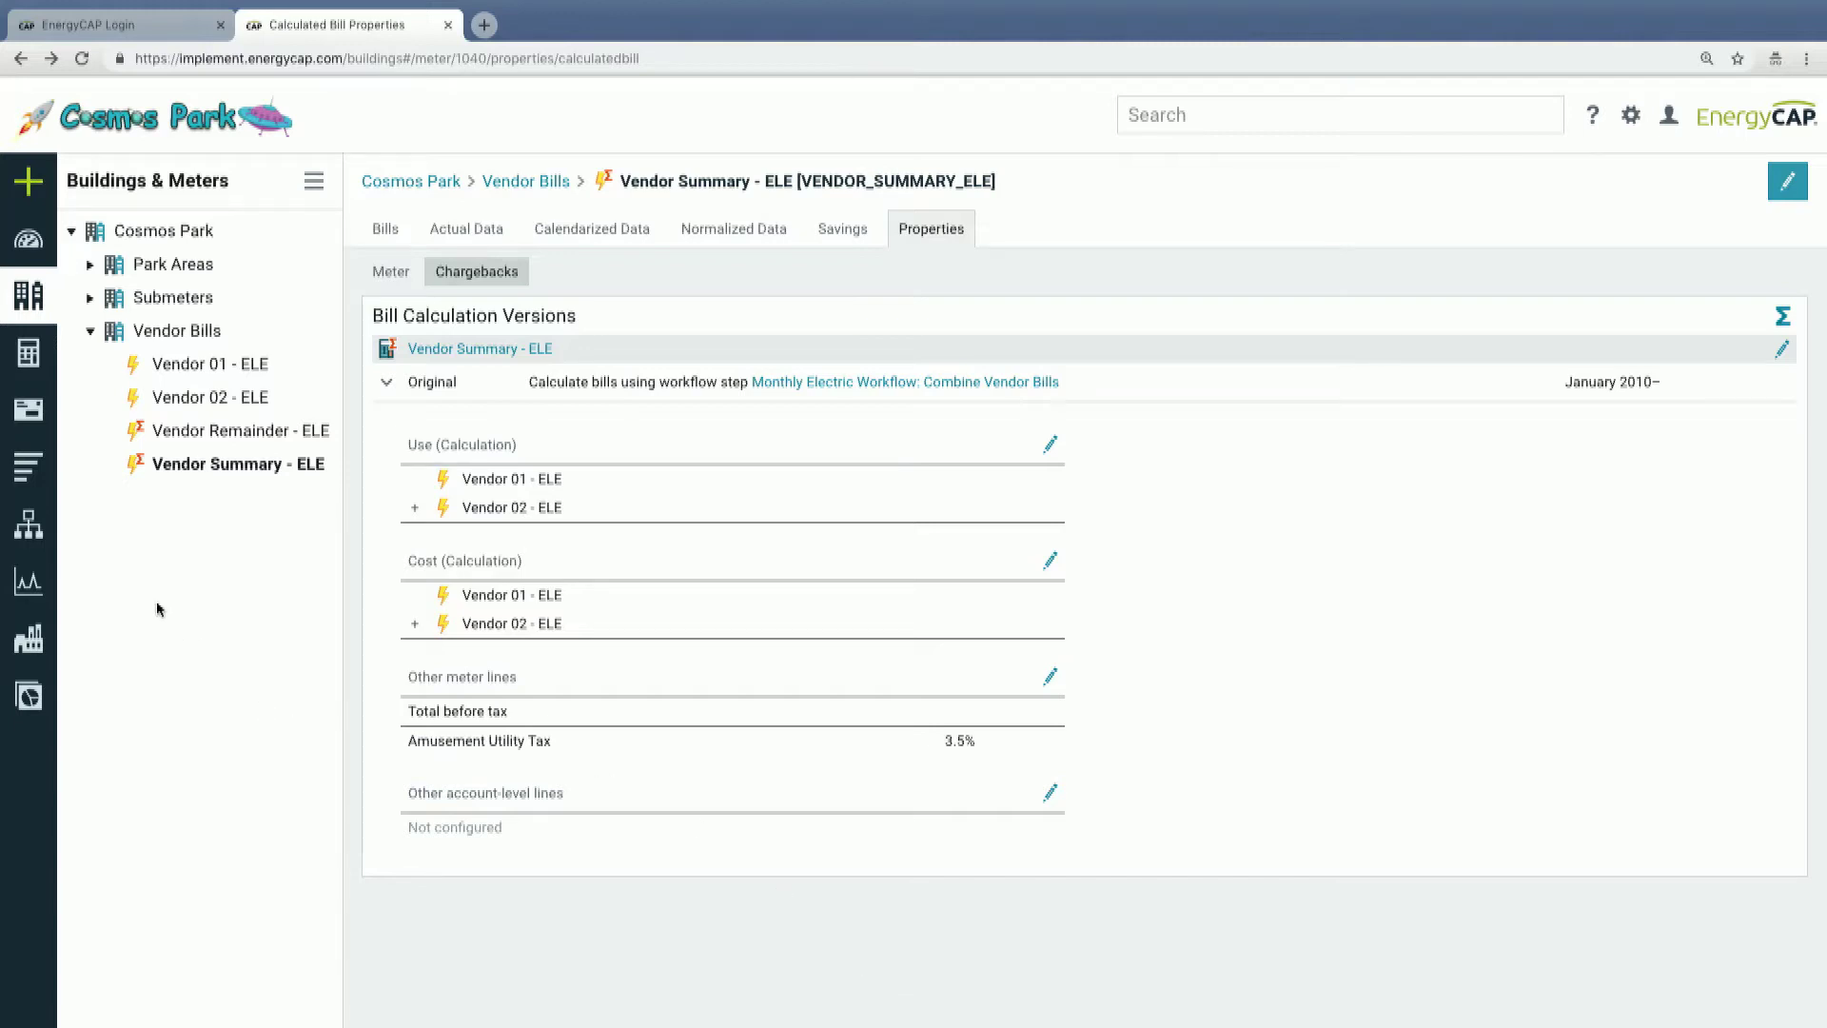
# Step: Reverse the August 2018 calculation batch 20181121_103930 in the Chargeback Log by deleting its bill
pyautogui.click(42, 545)
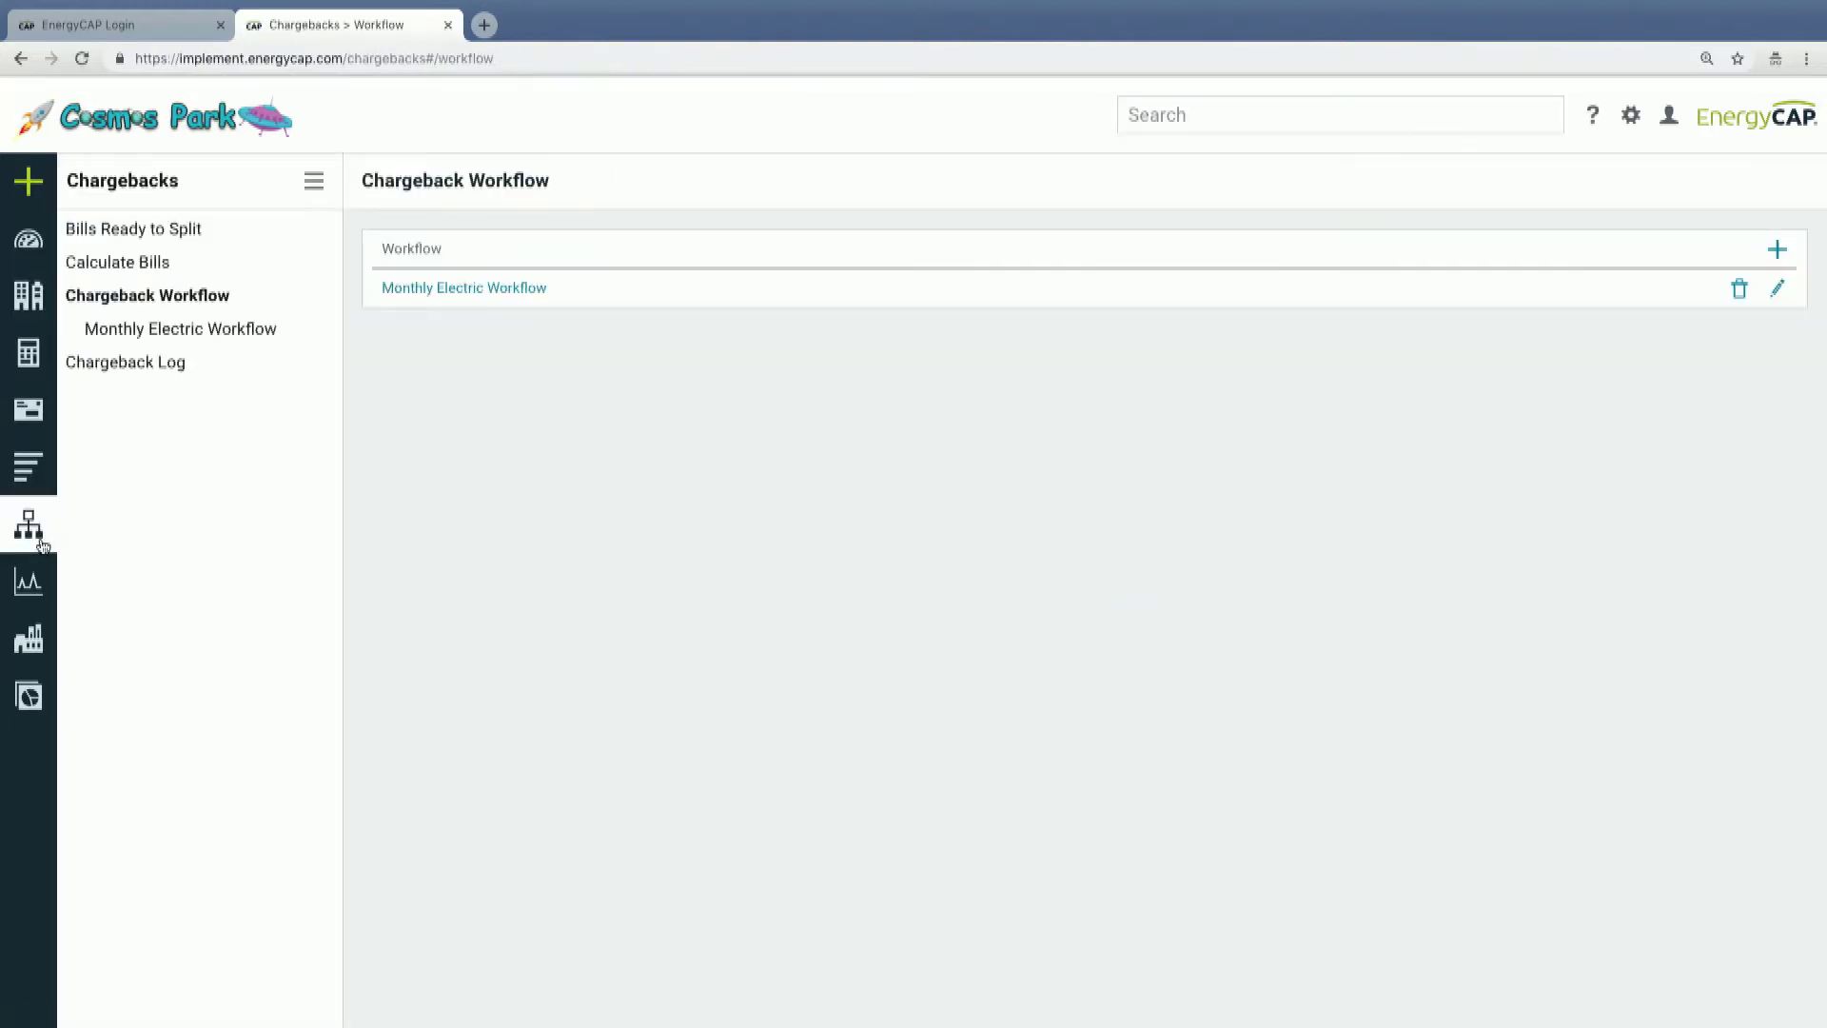
pyautogui.click(155, 369)
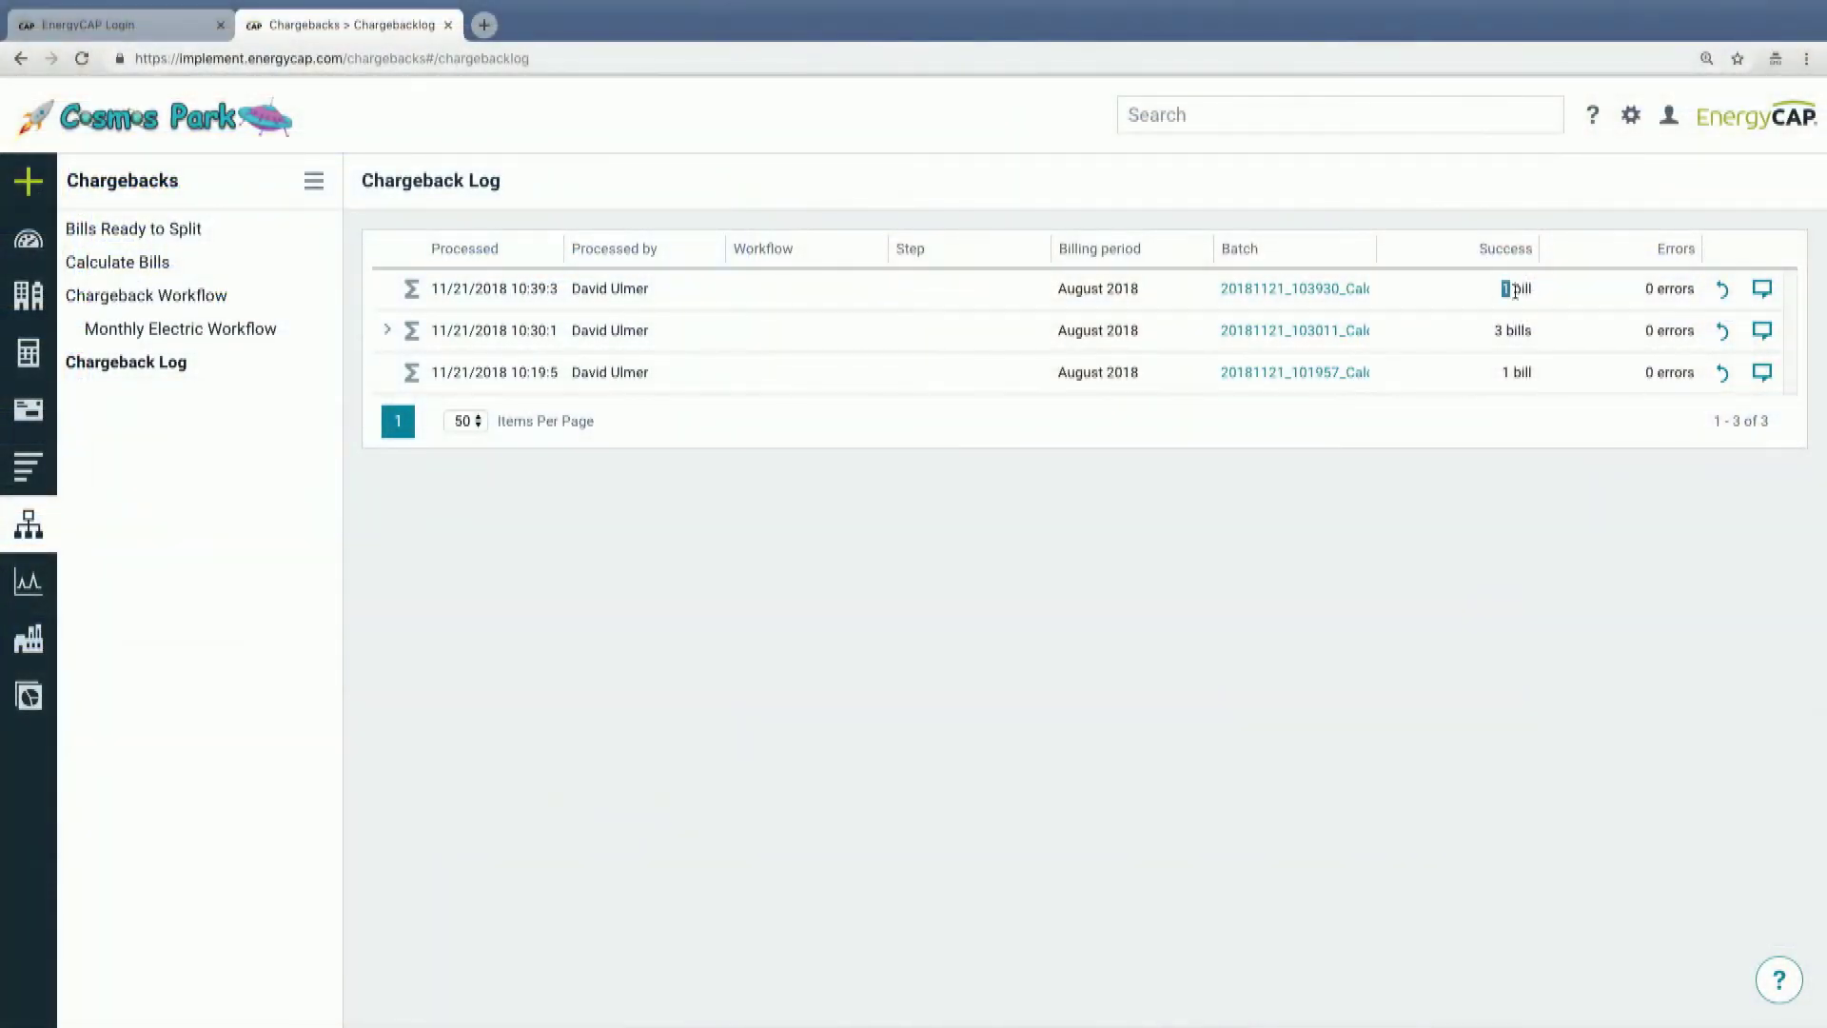
pyautogui.moveTo(1515, 290); pyautogui.dragTo(1547, 298)
pyautogui.click(1723, 294)
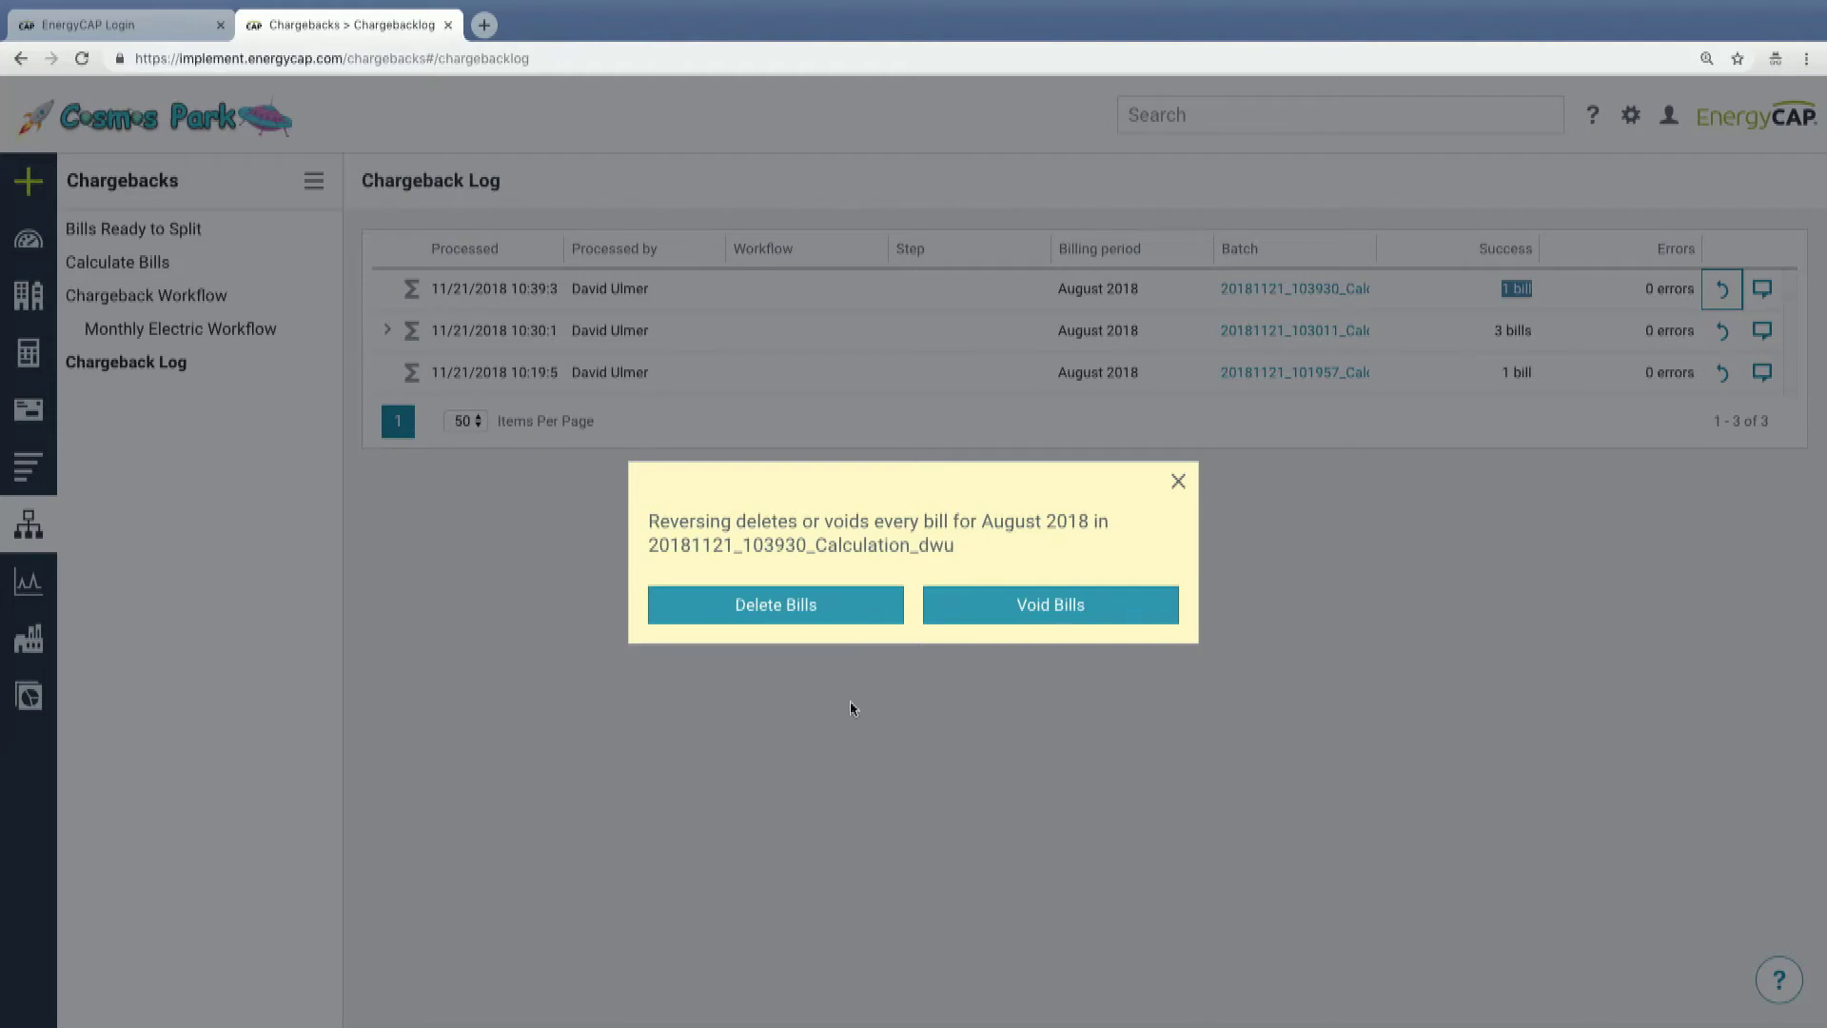
pyautogui.click(811, 607)
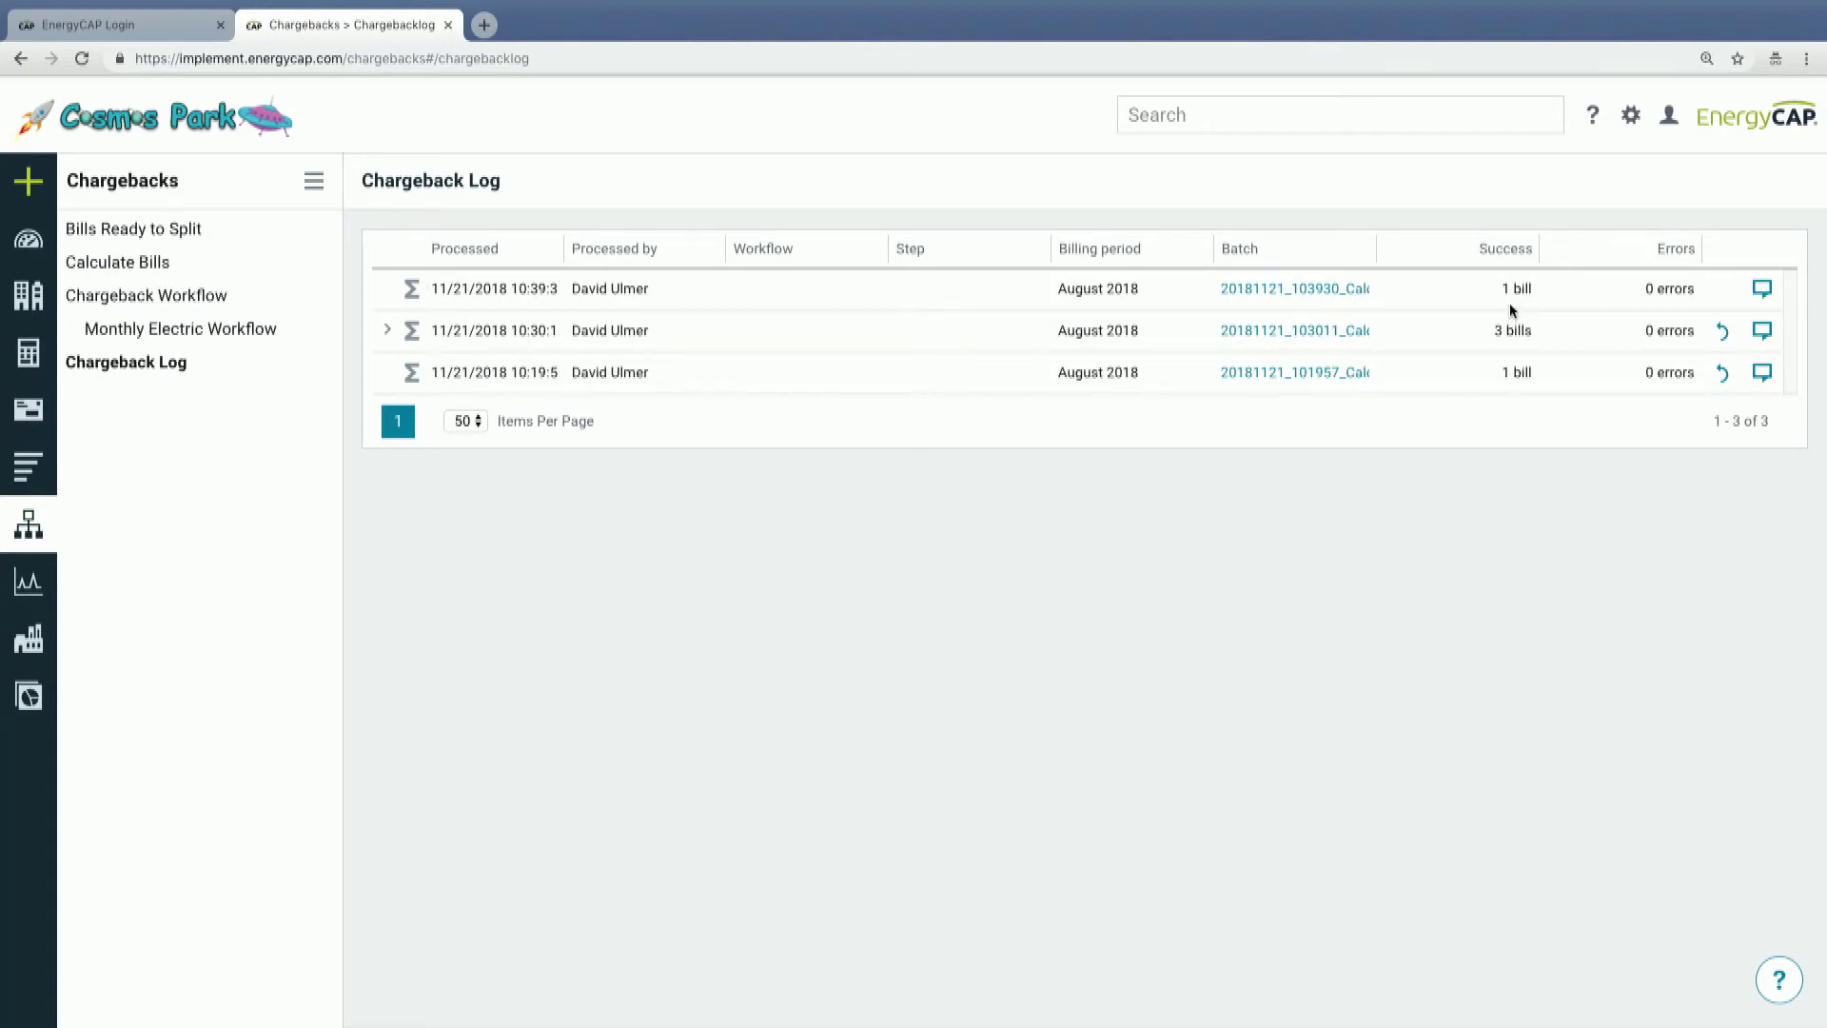
# Step: Reverse the two remaining August 2018 calculation batches, 20181121_101957 and 20181121_103011, by deleting their bills
pyautogui.click(1723, 378)
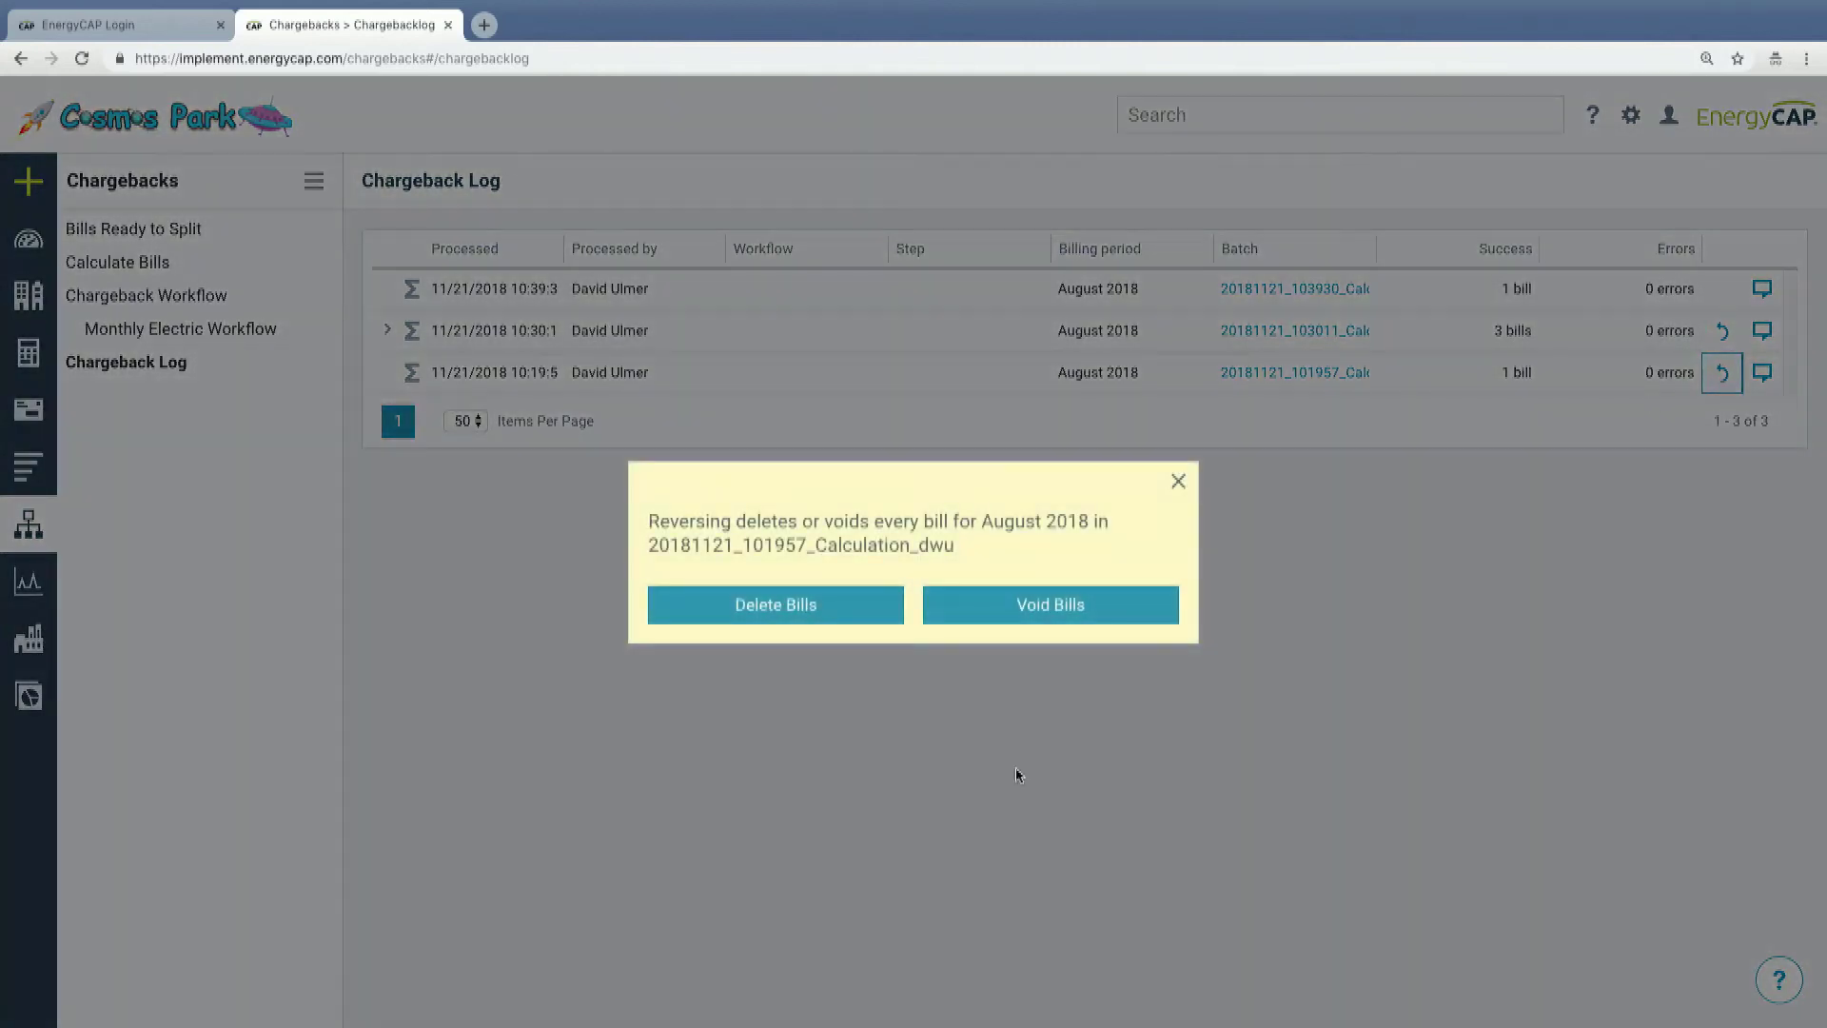
pyautogui.click(804, 628)
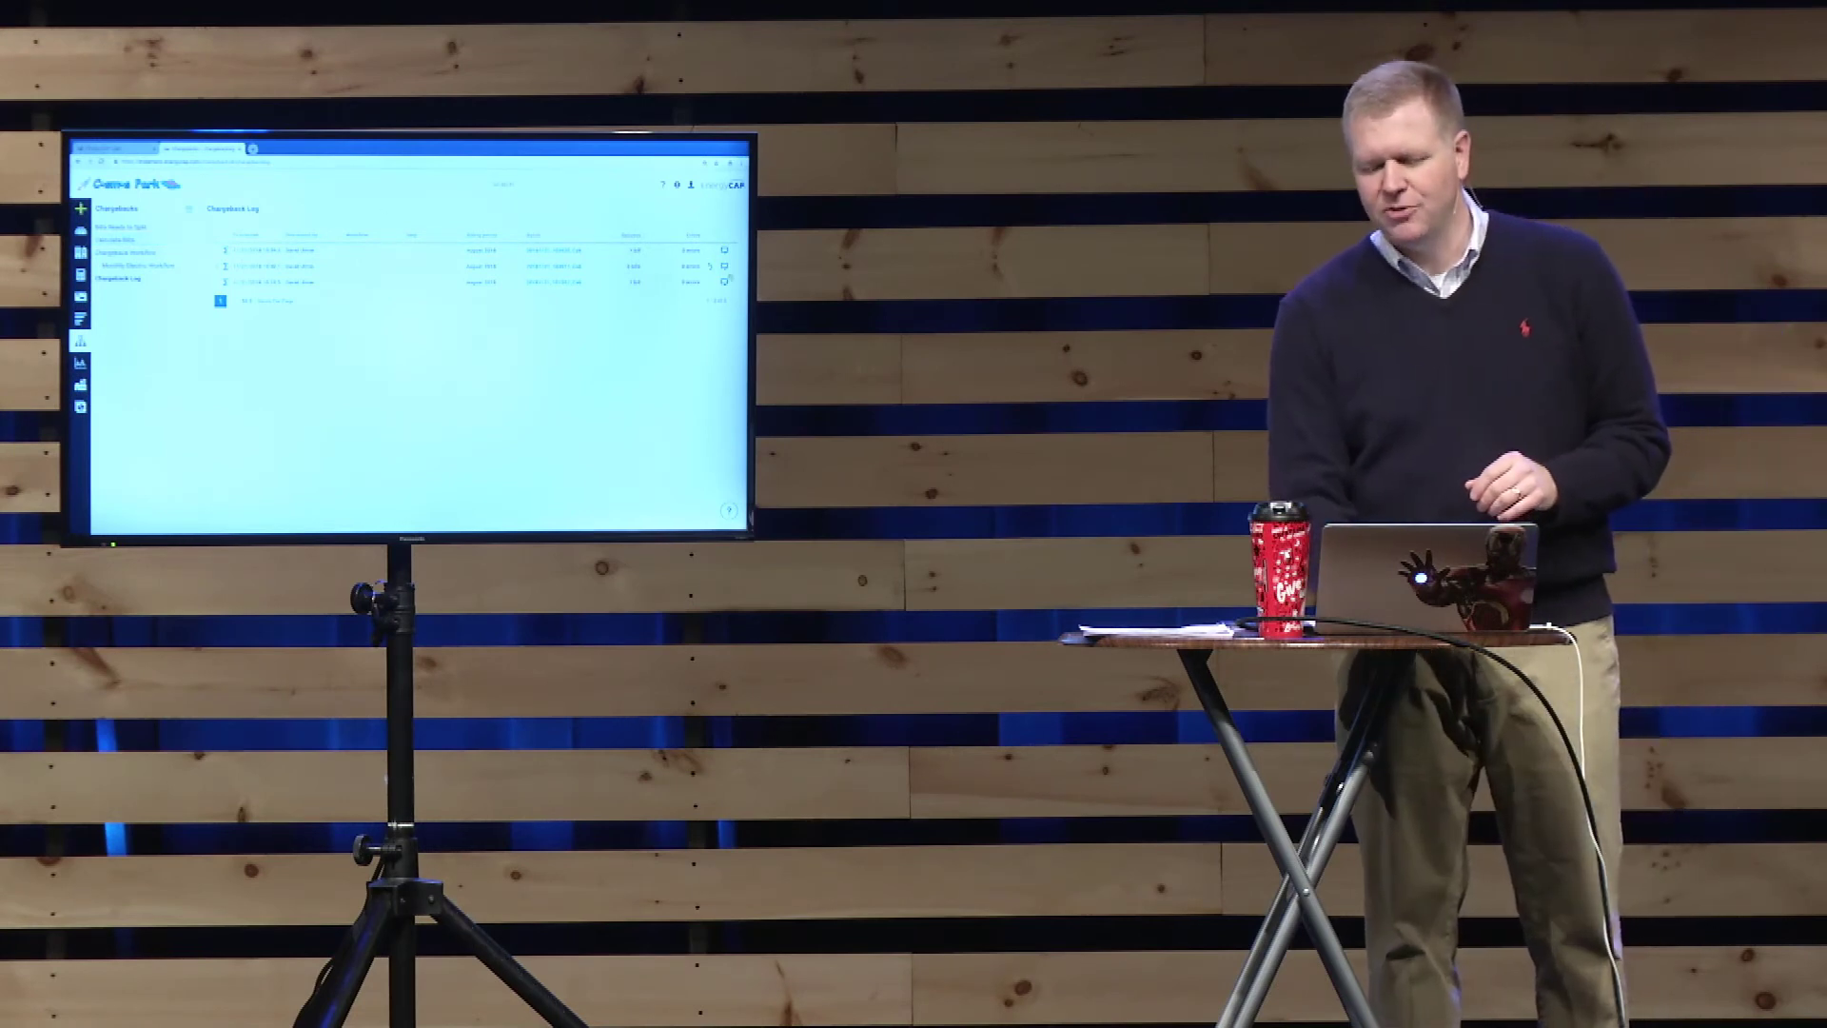
pyautogui.click(710, 267)
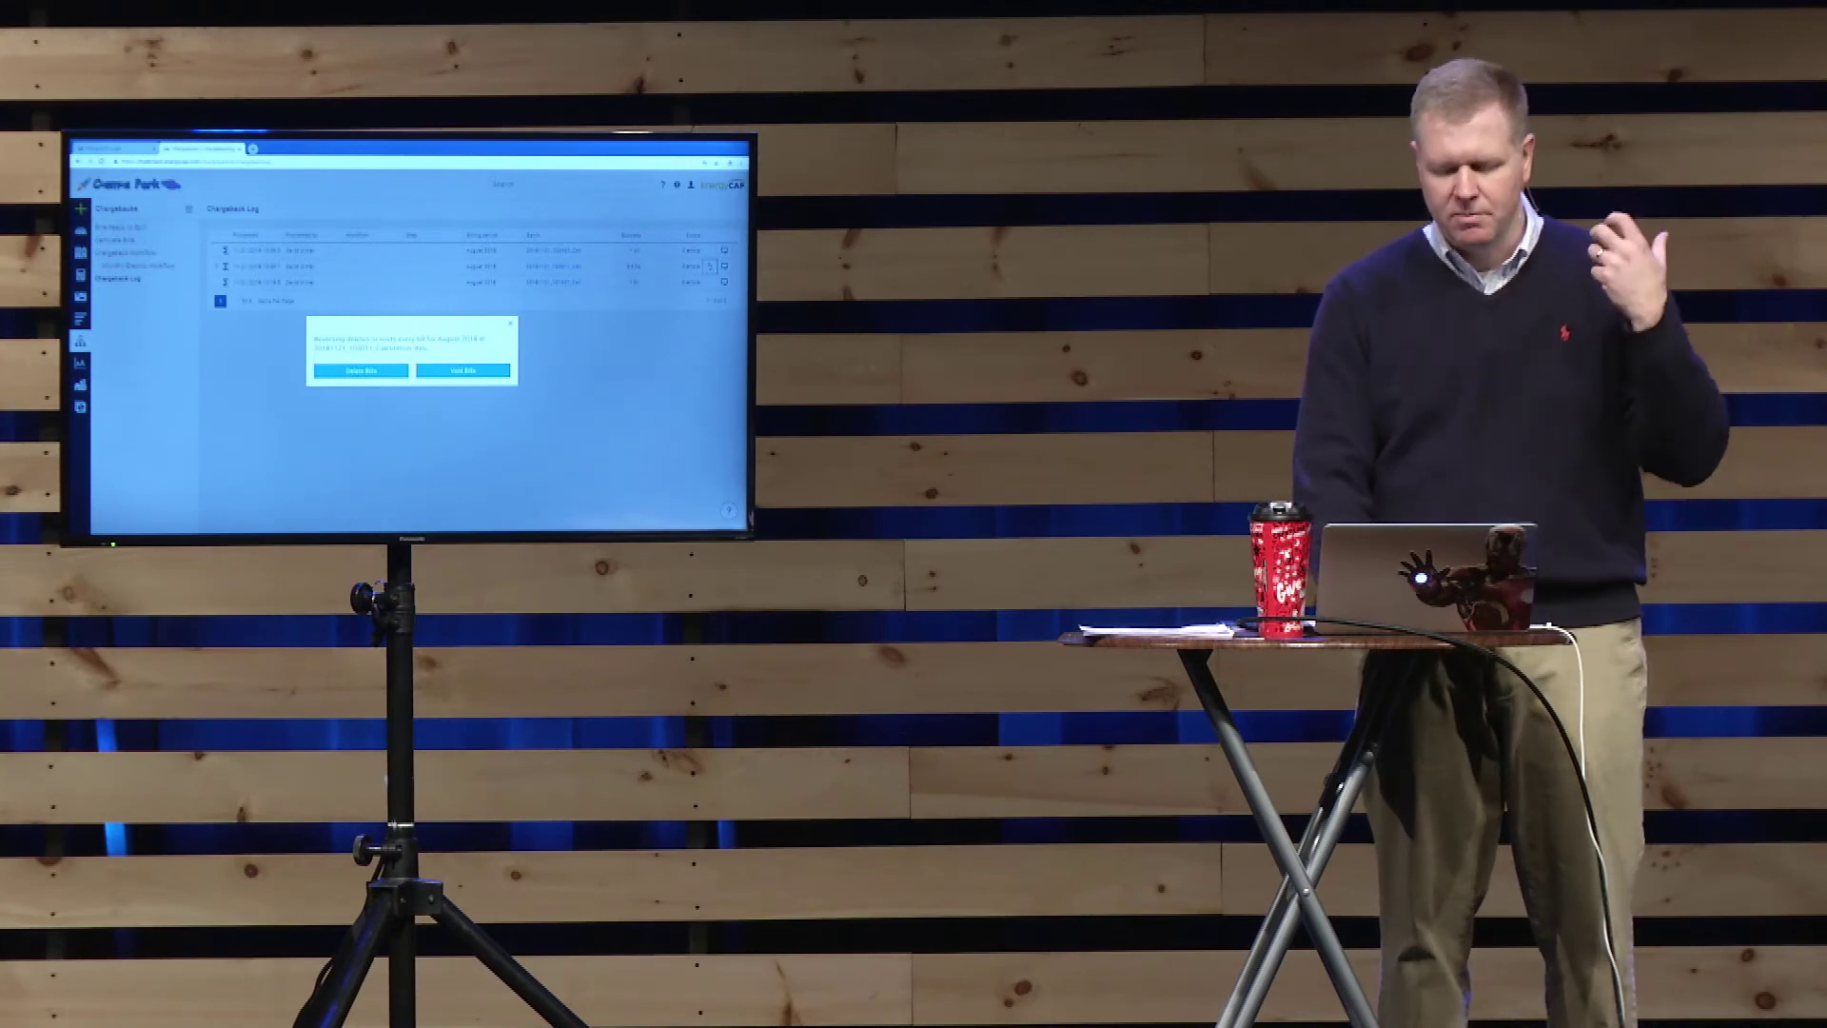
pyautogui.click(374, 372)
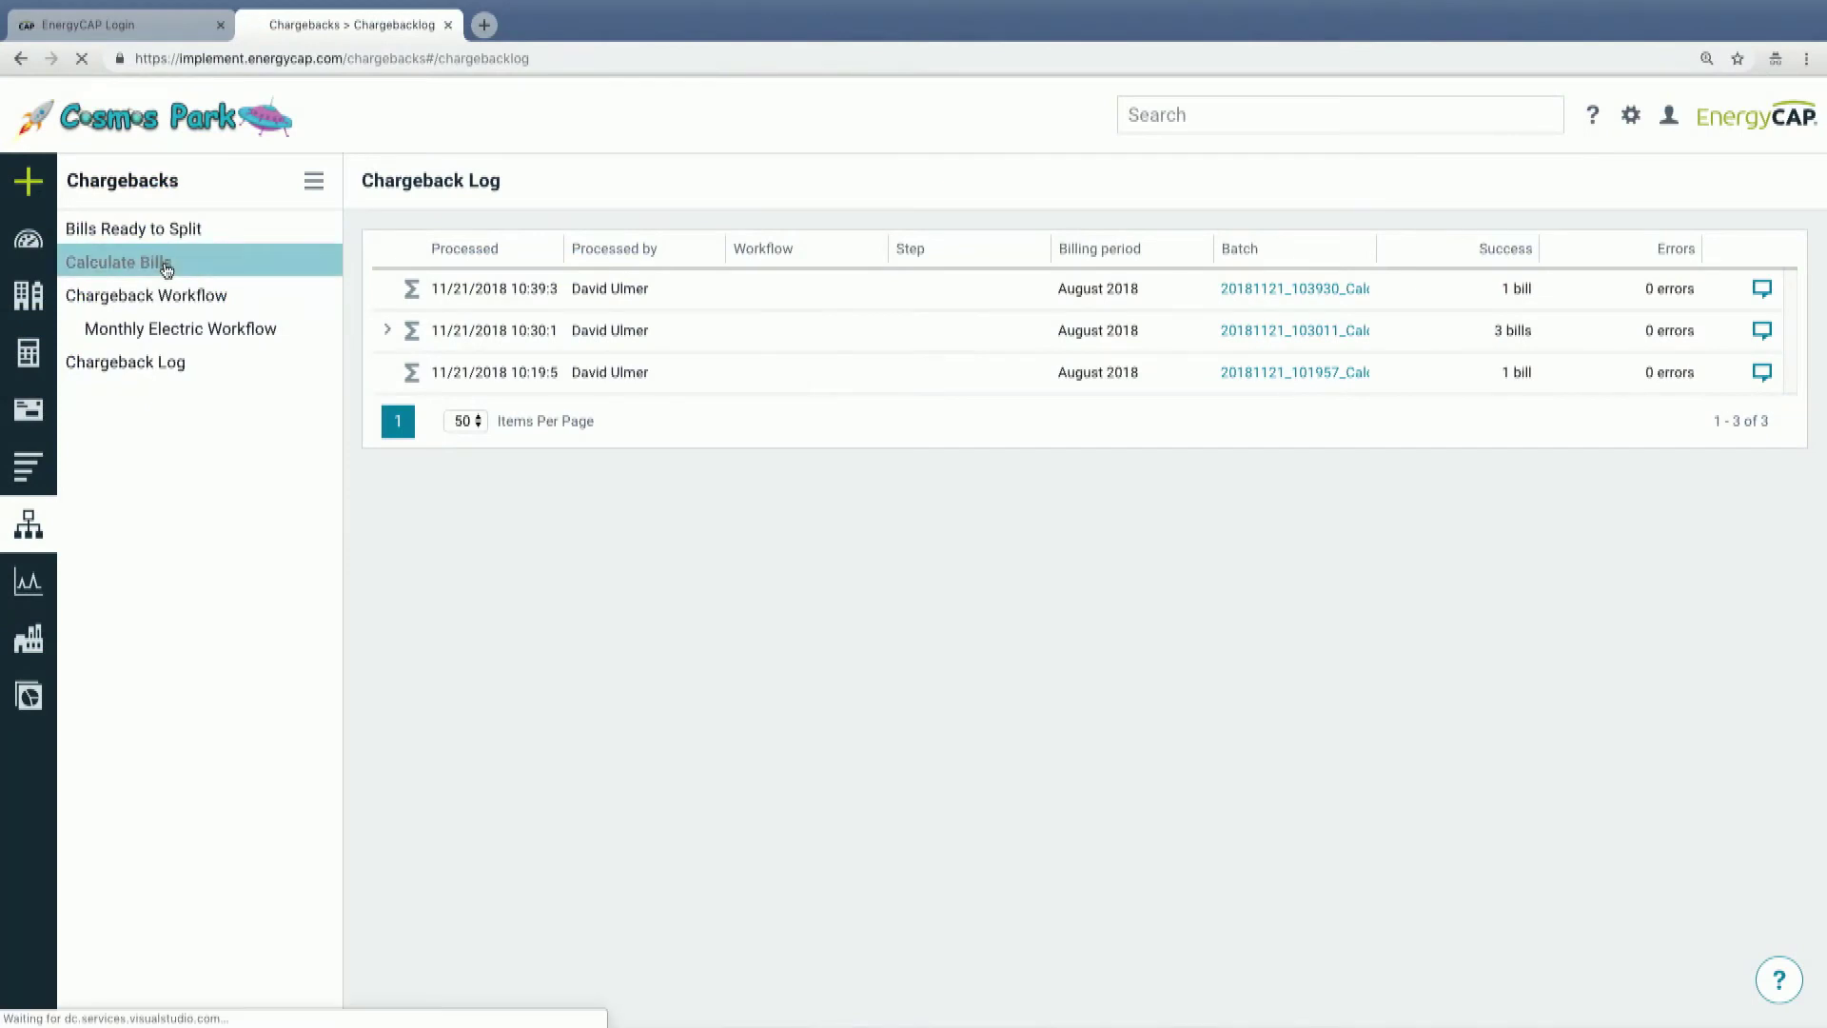
# Step: Calculate the Vendor Summary - ELE bill under Vendor Bills for the August 2018 billing period
pyautogui.click(167, 272)
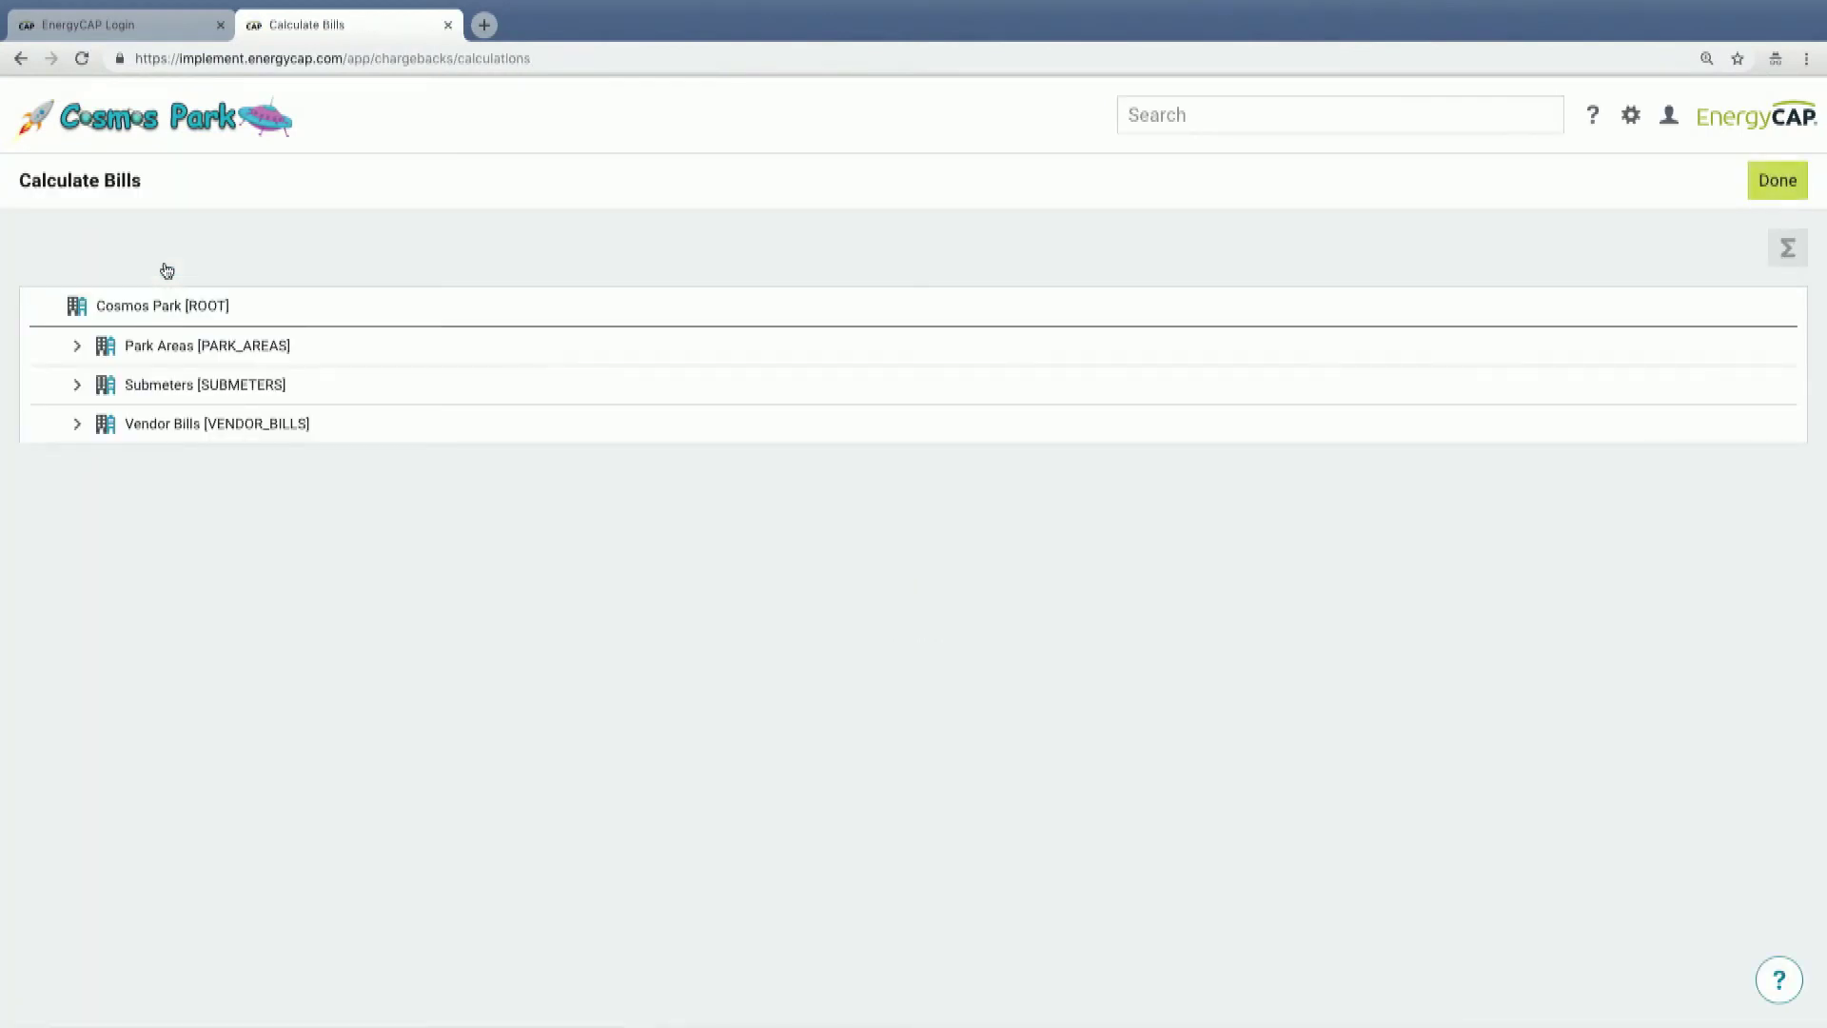
pyautogui.click(76, 429)
pyautogui.click(49, 576)
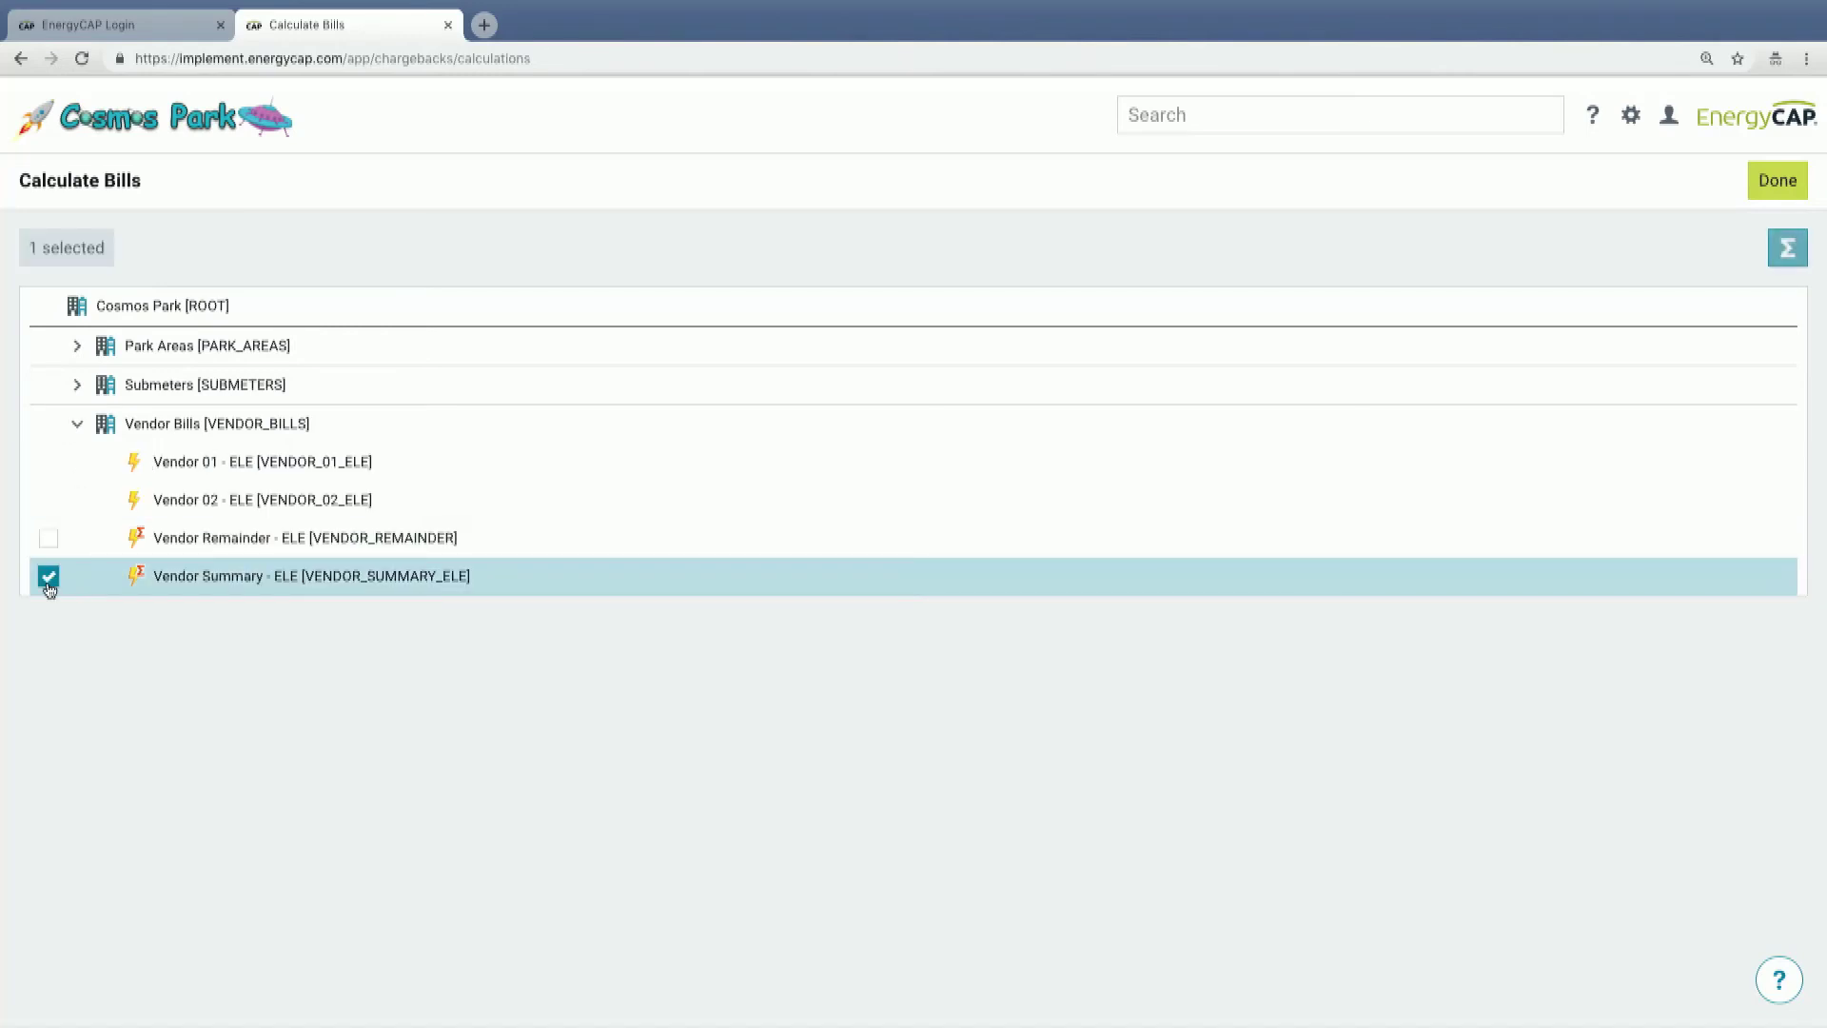
pyautogui.click(1788, 250)
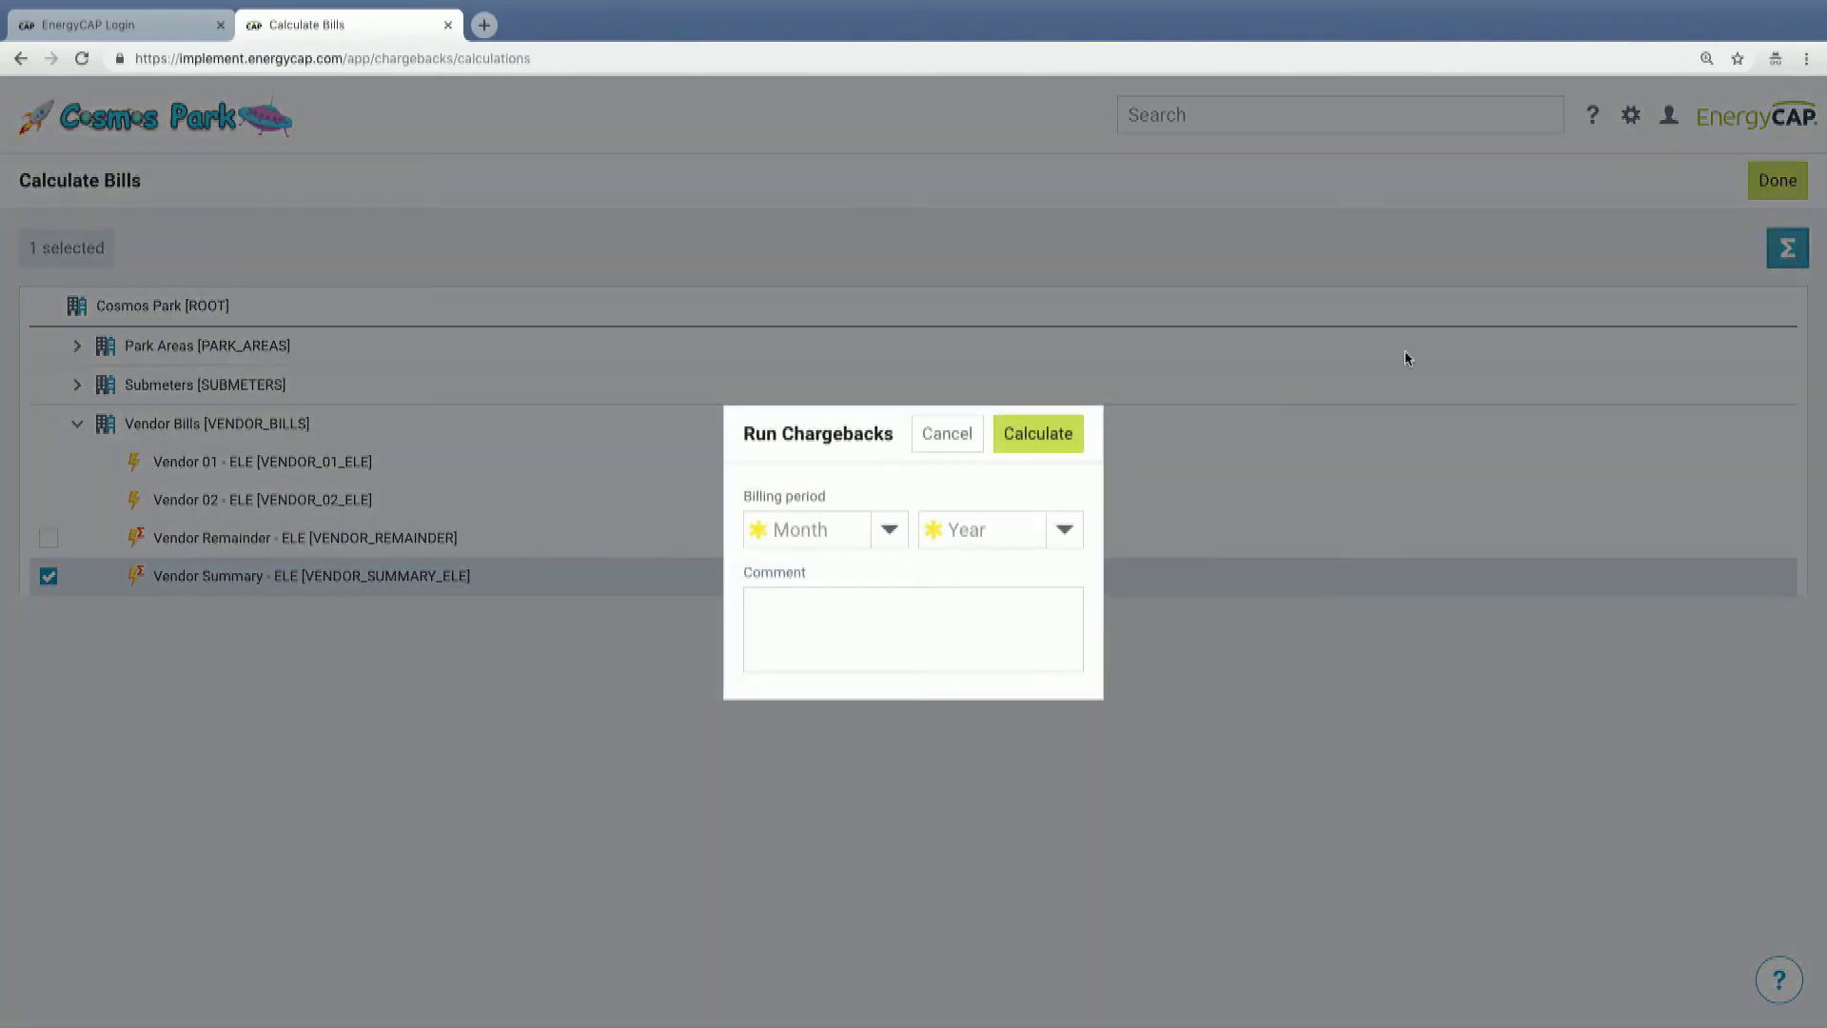
pyautogui.click(836, 536)
pyautogui.write('au')
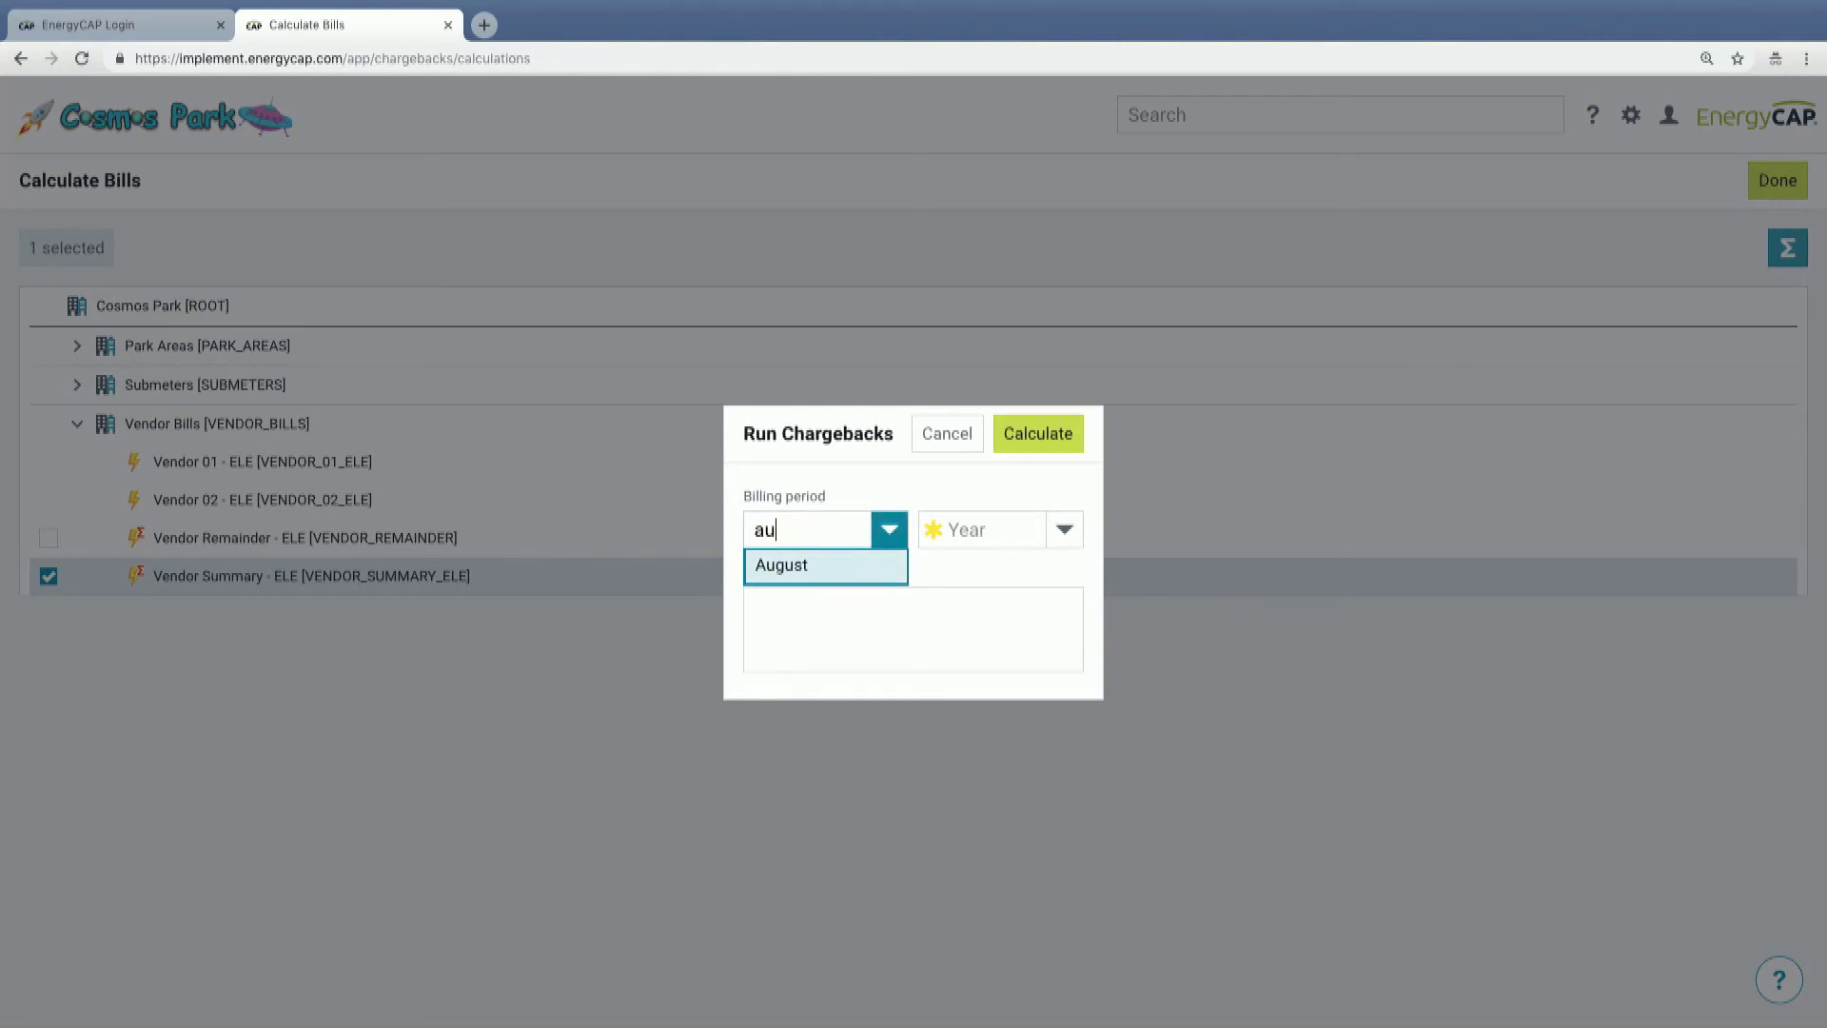
pyautogui.click(847, 566)
pyautogui.click(991, 529)
pyautogui.write('2018')
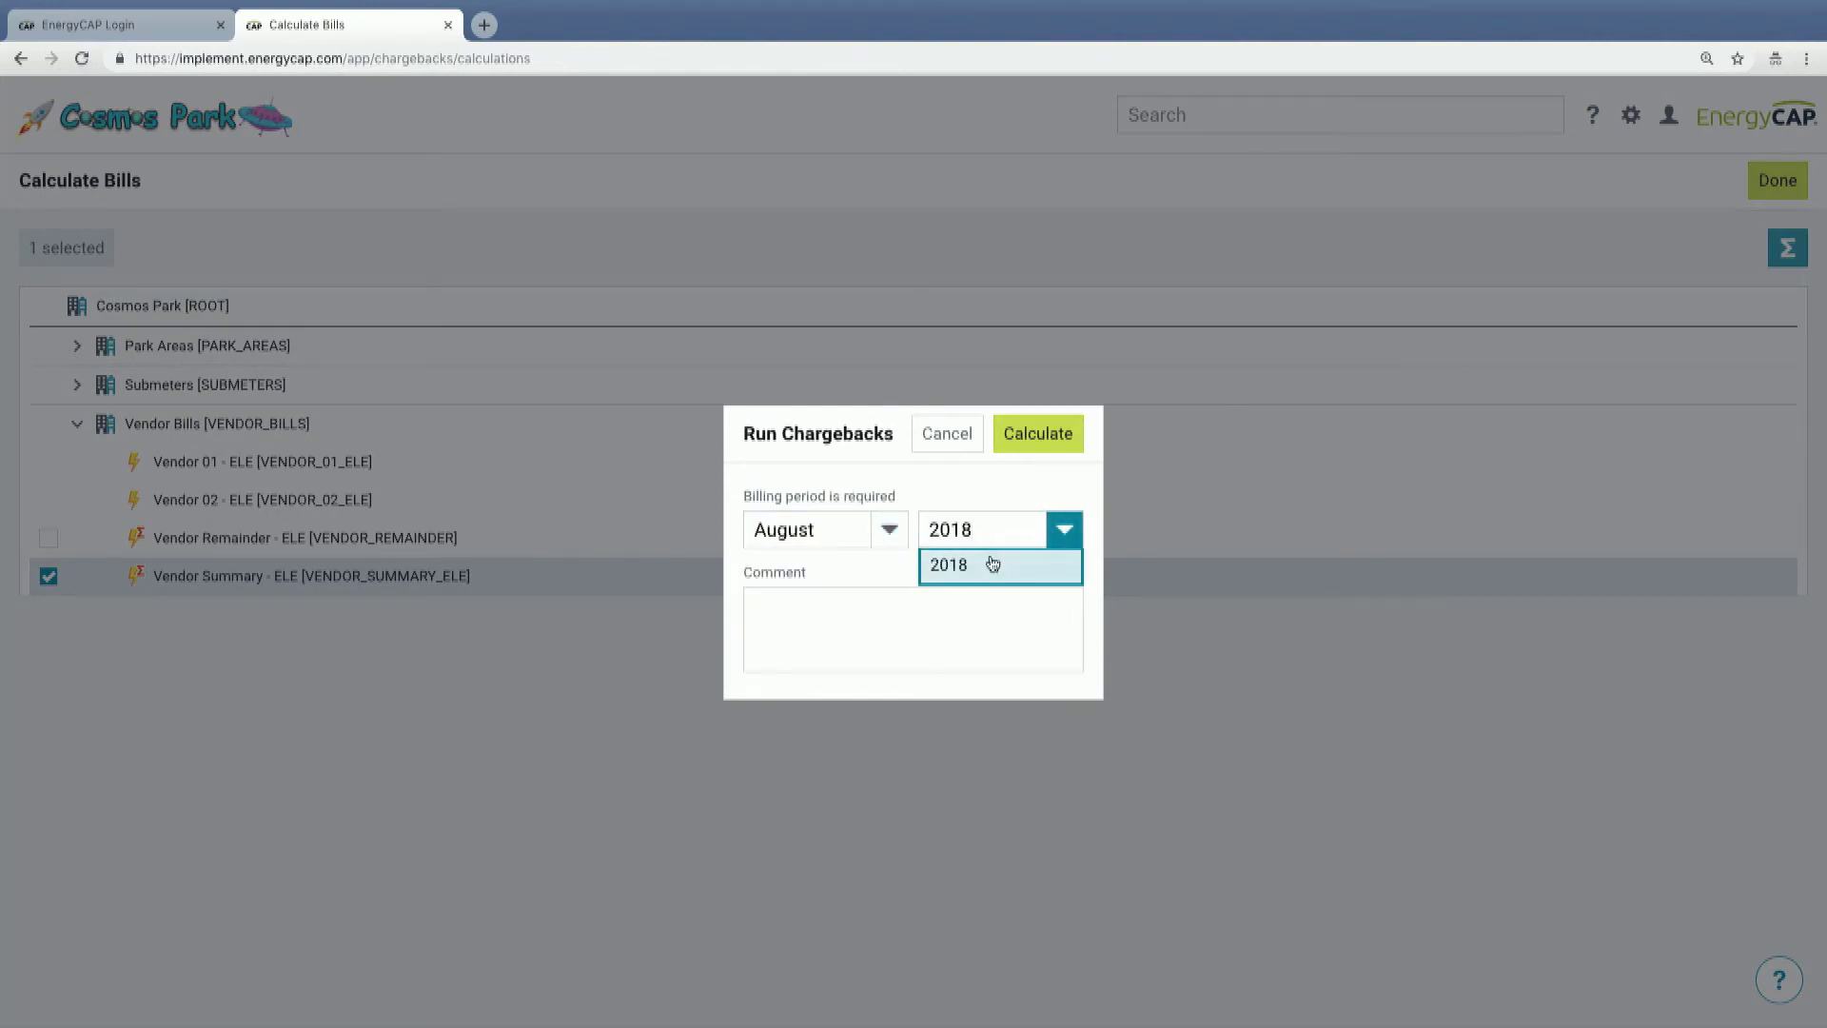
pyautogui.click(992, 564)
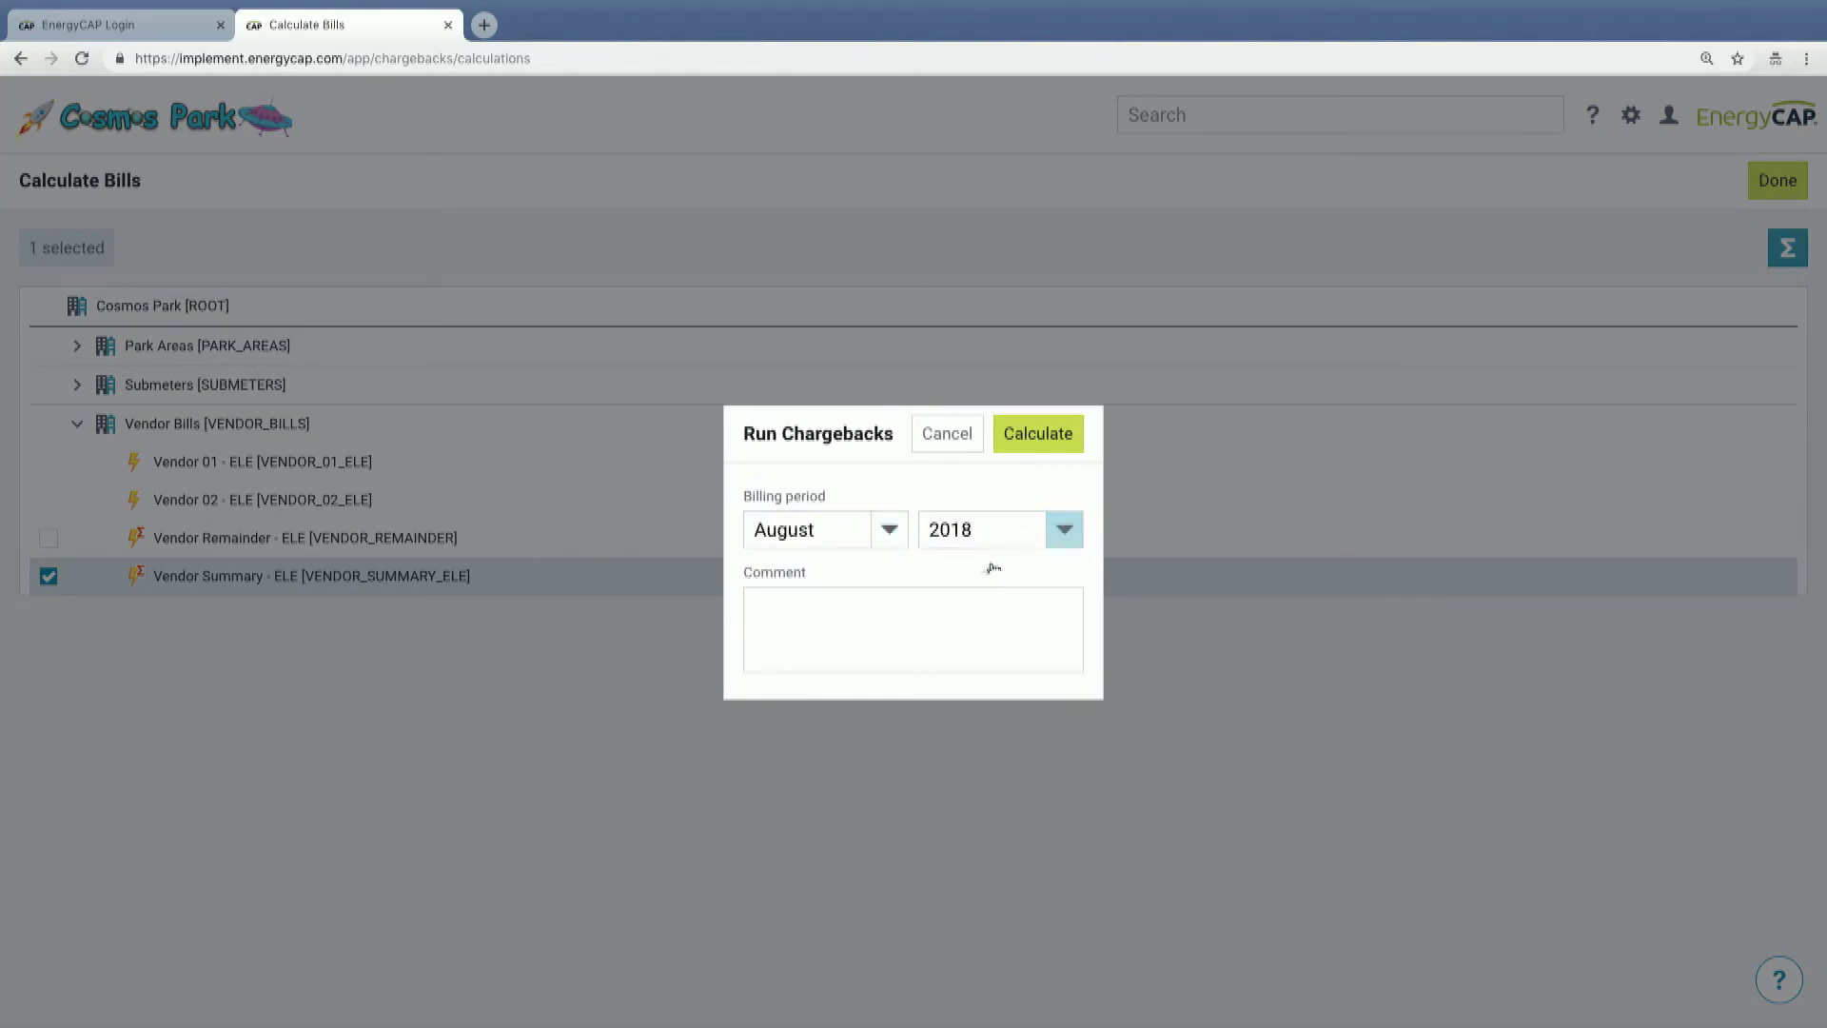
pyautogui.click(1045, 436)
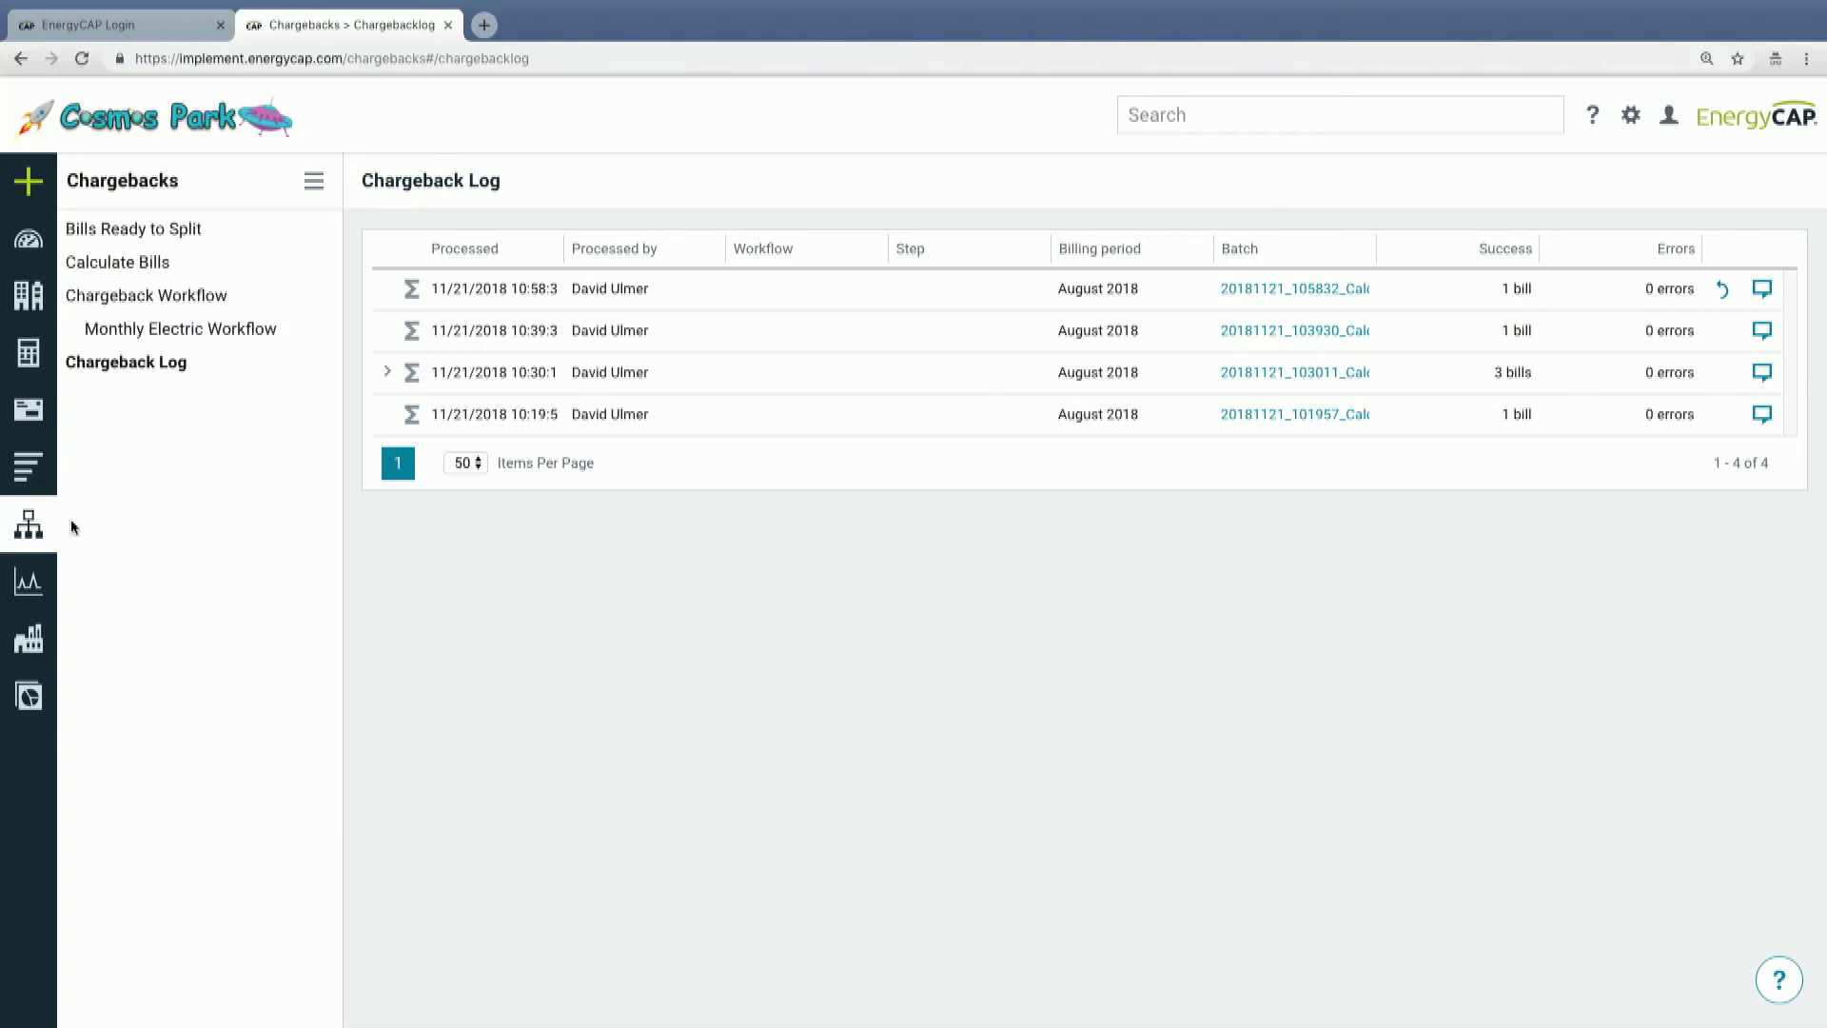
# Step: Calculate the Astronaut Cove, Kiddie Land and Park Offices submeter ELE bills for the August 2018 billing period
pyautogui.click(160, 262)
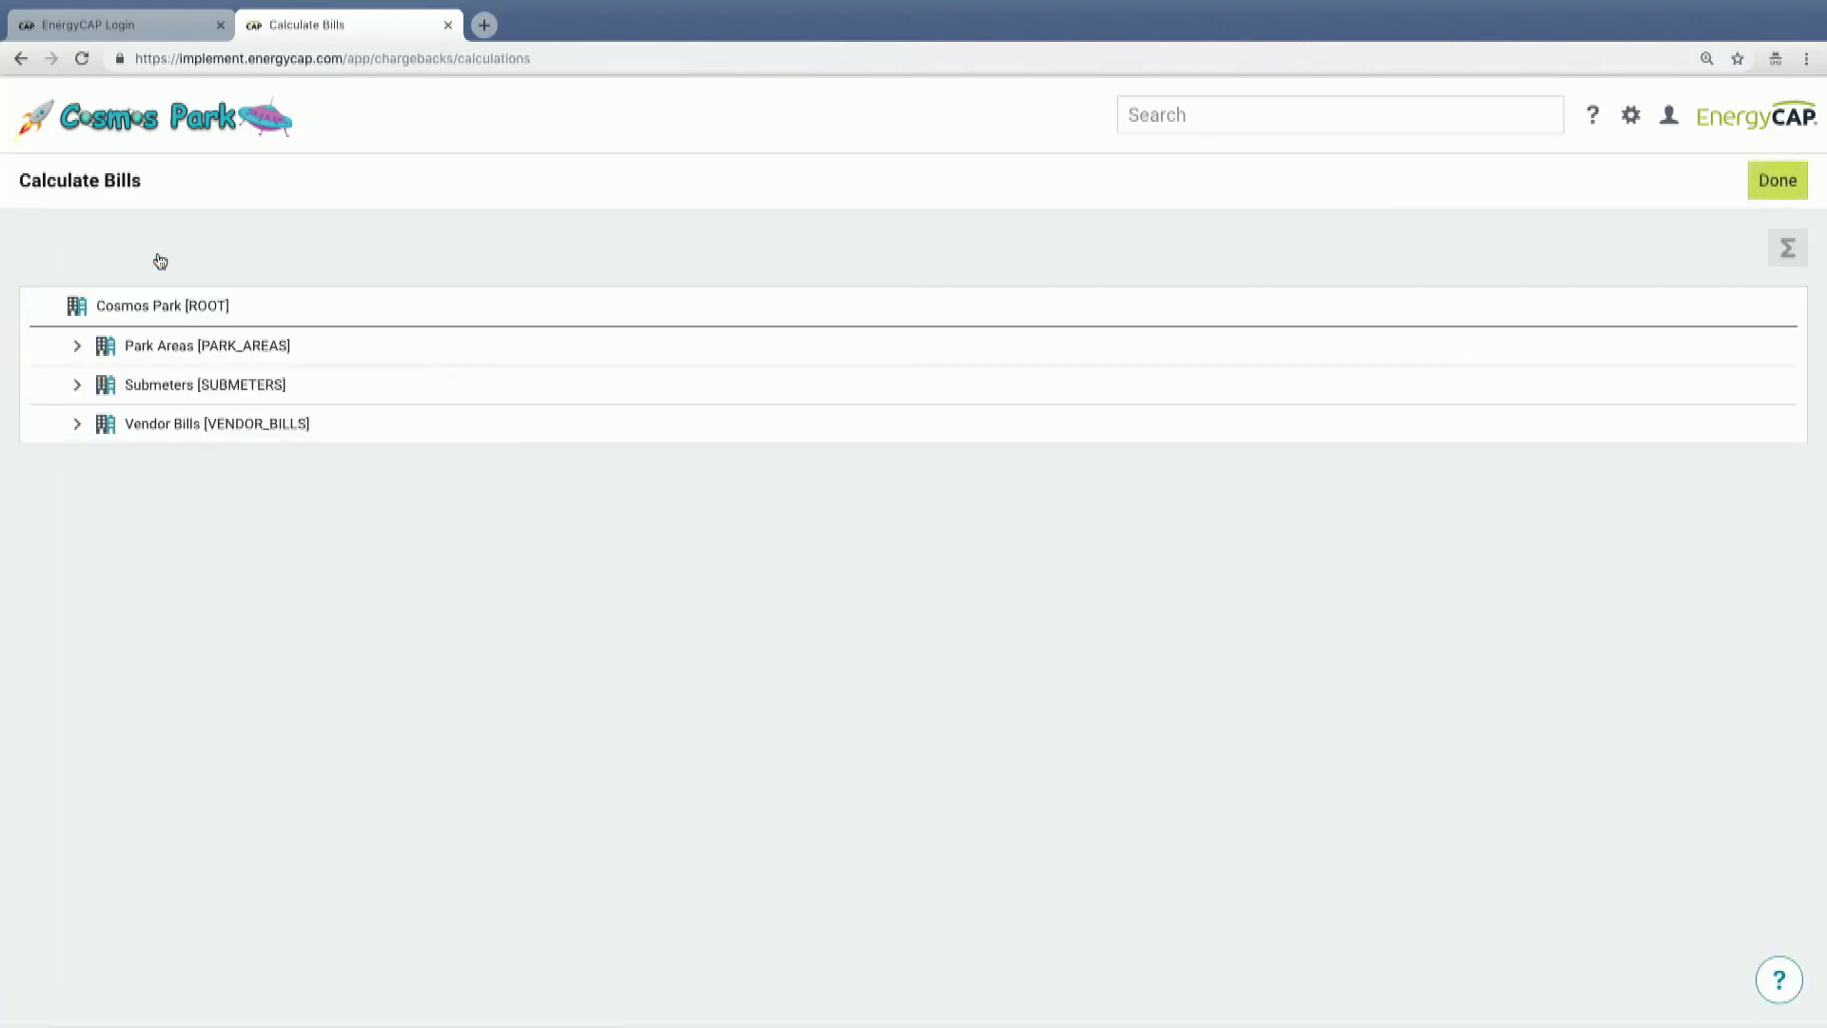
pyautogui.click(78, 386)
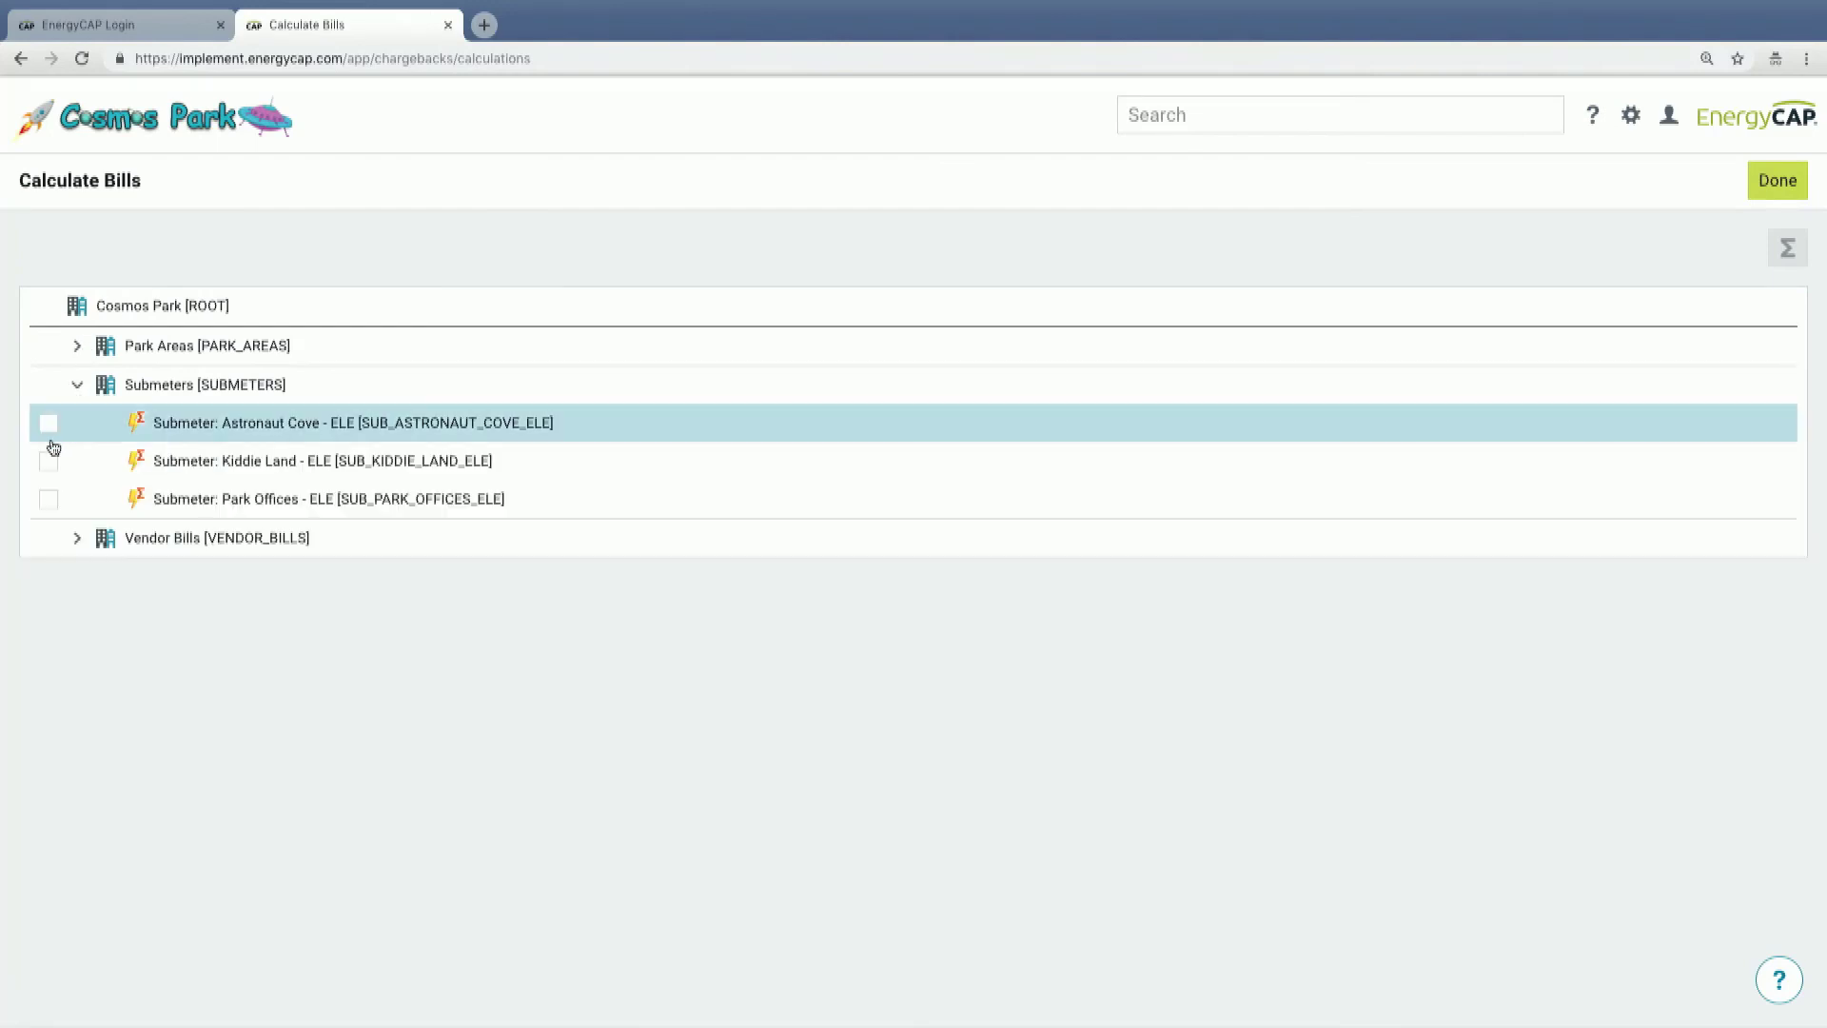
pyautogui.click(49, 422)
pyautogui.click(48, 461)
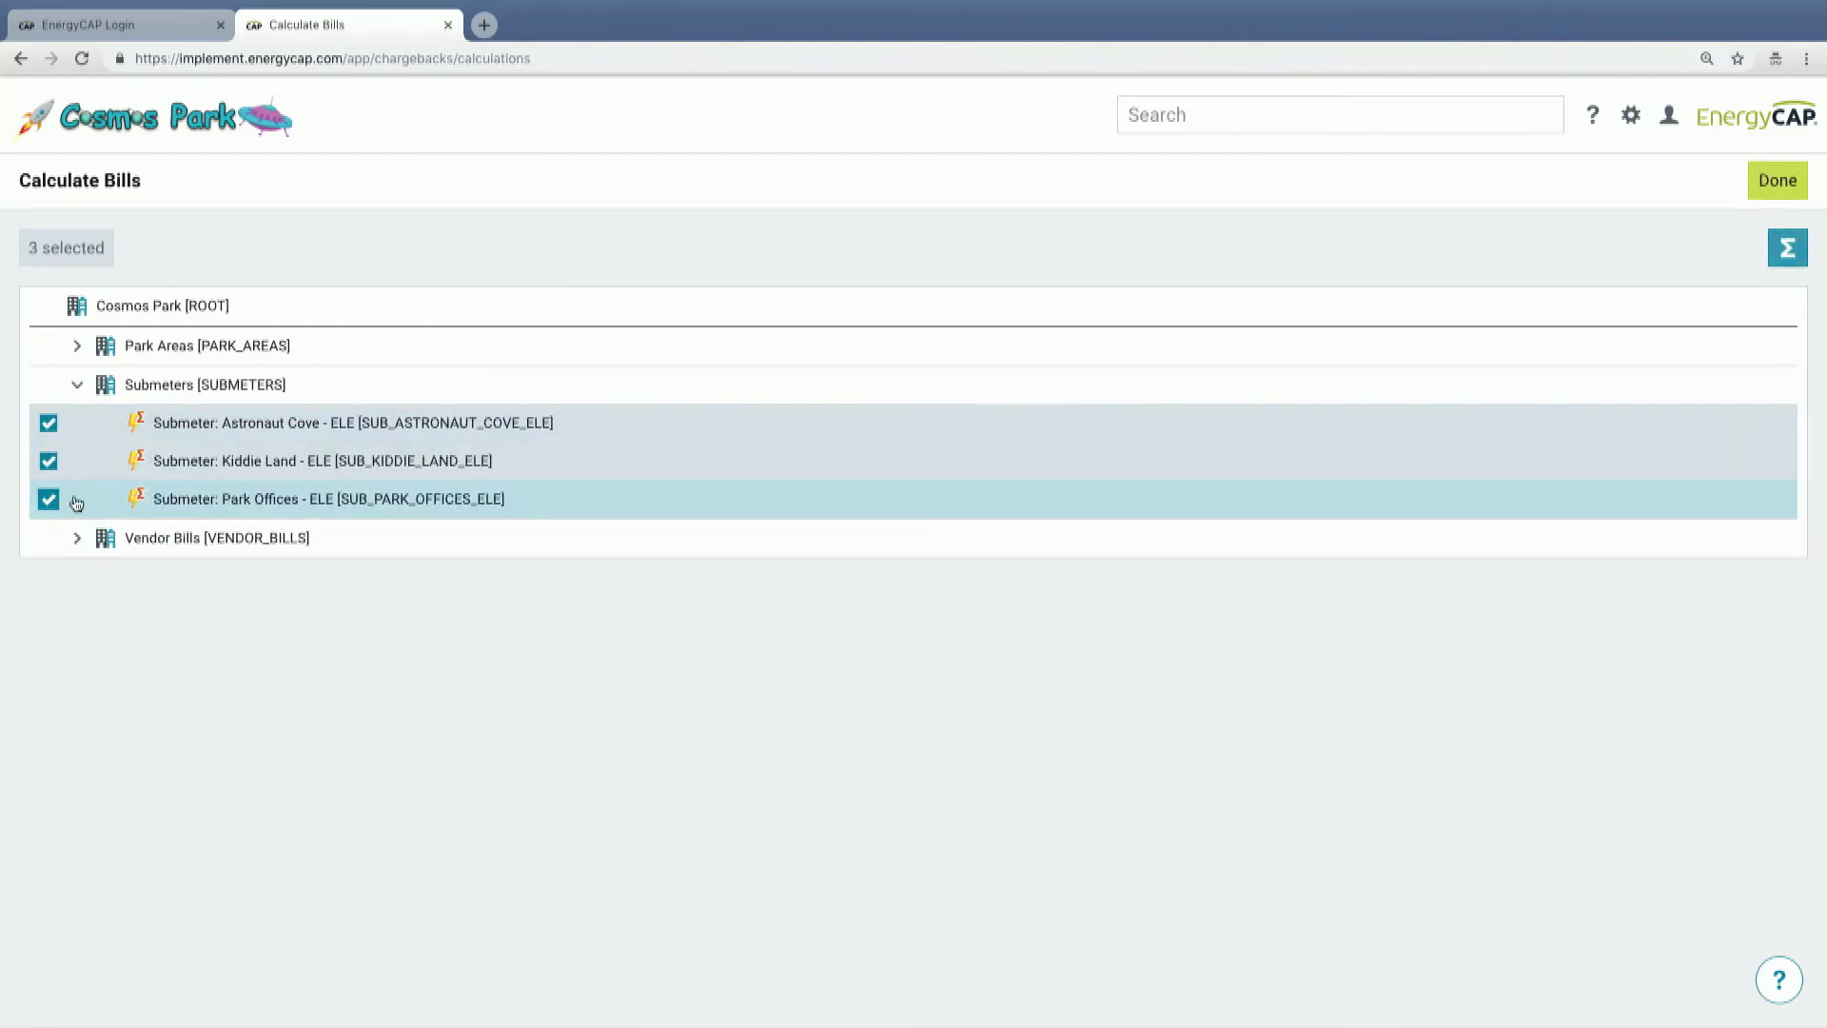
pyautogui.click(1785, 250)
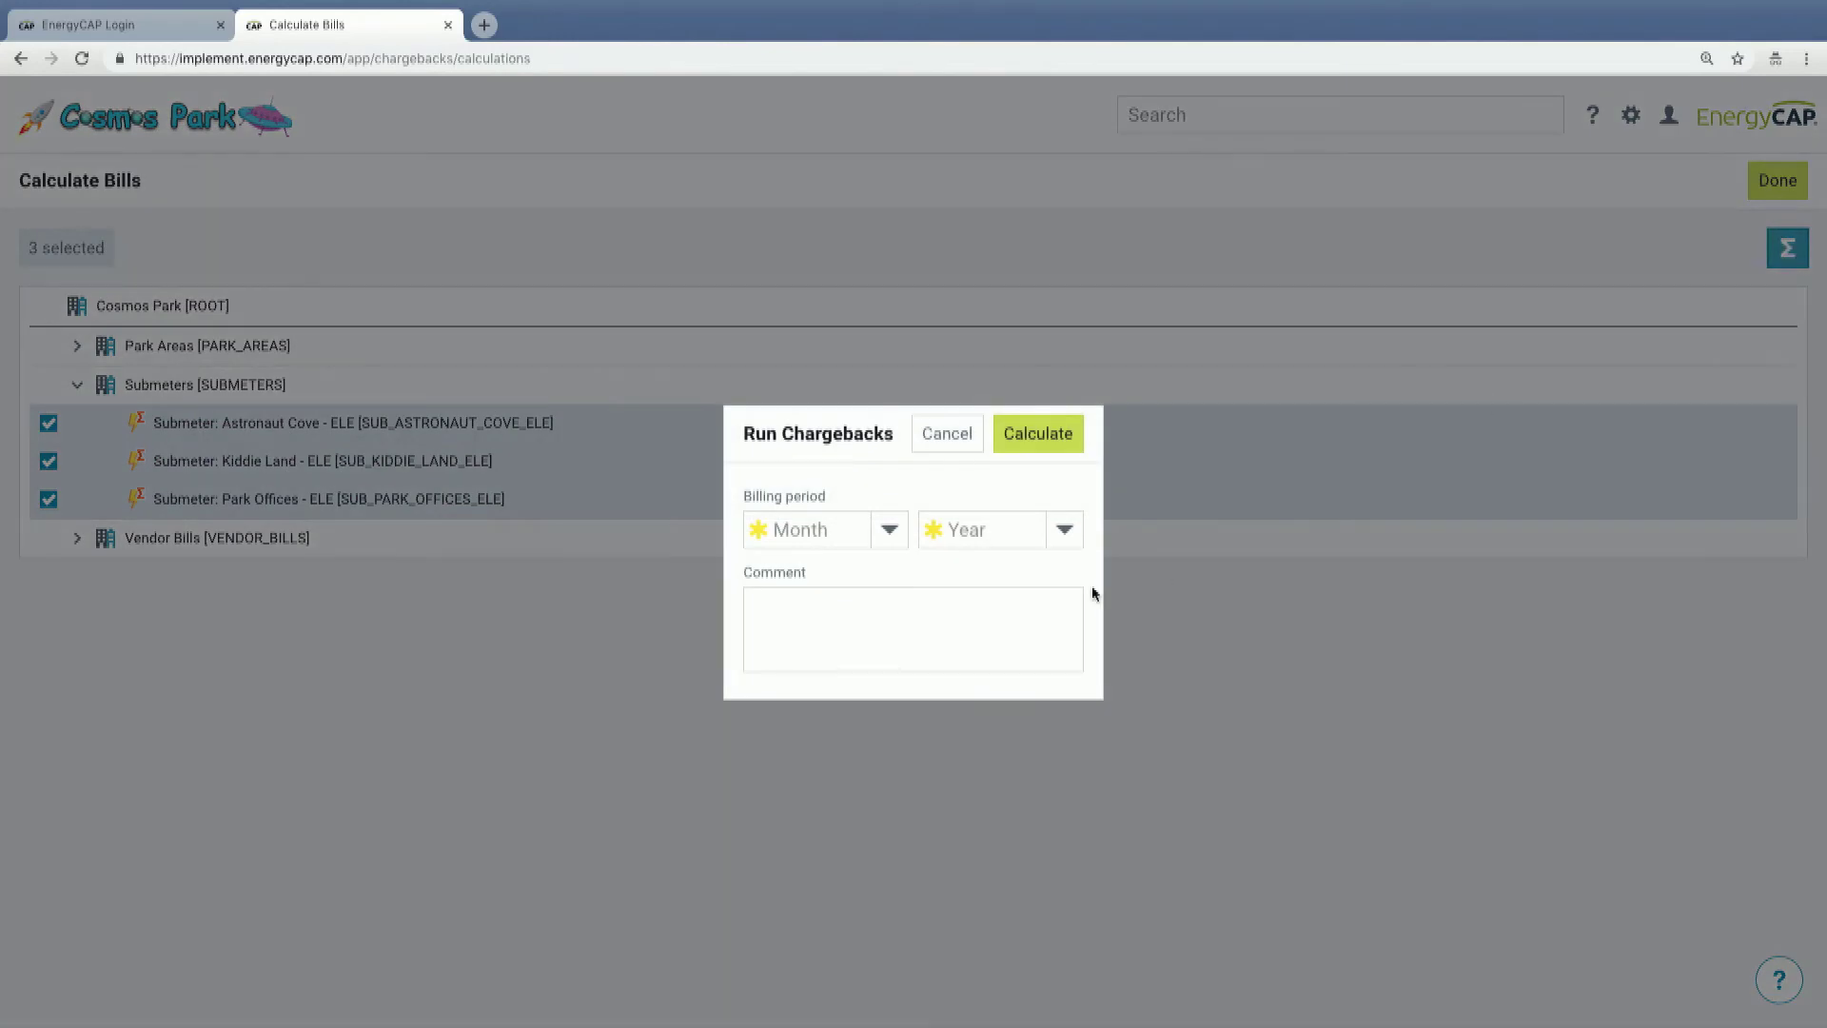
pyautogui.click(803, 536)
pyautogui.write('Au')
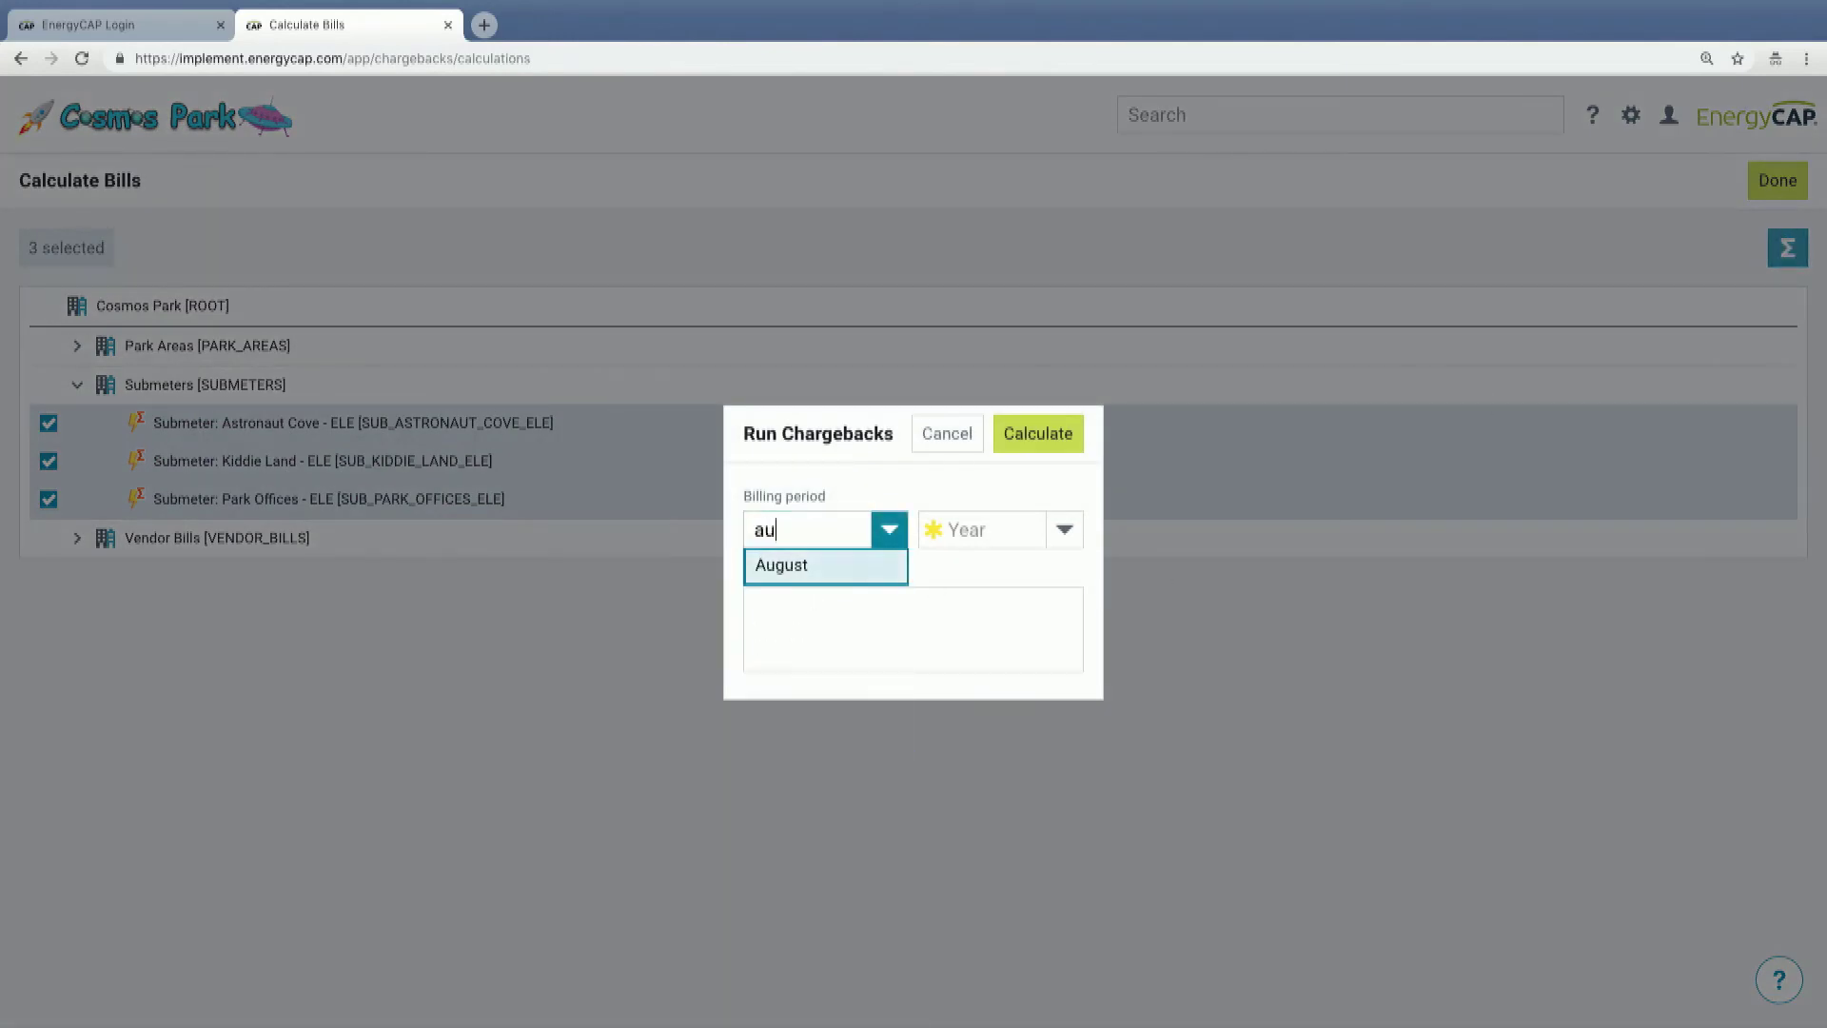
pyautogui.click(810, 569)
pyautogui.click(970, 529)
pyautogui.write('2018')
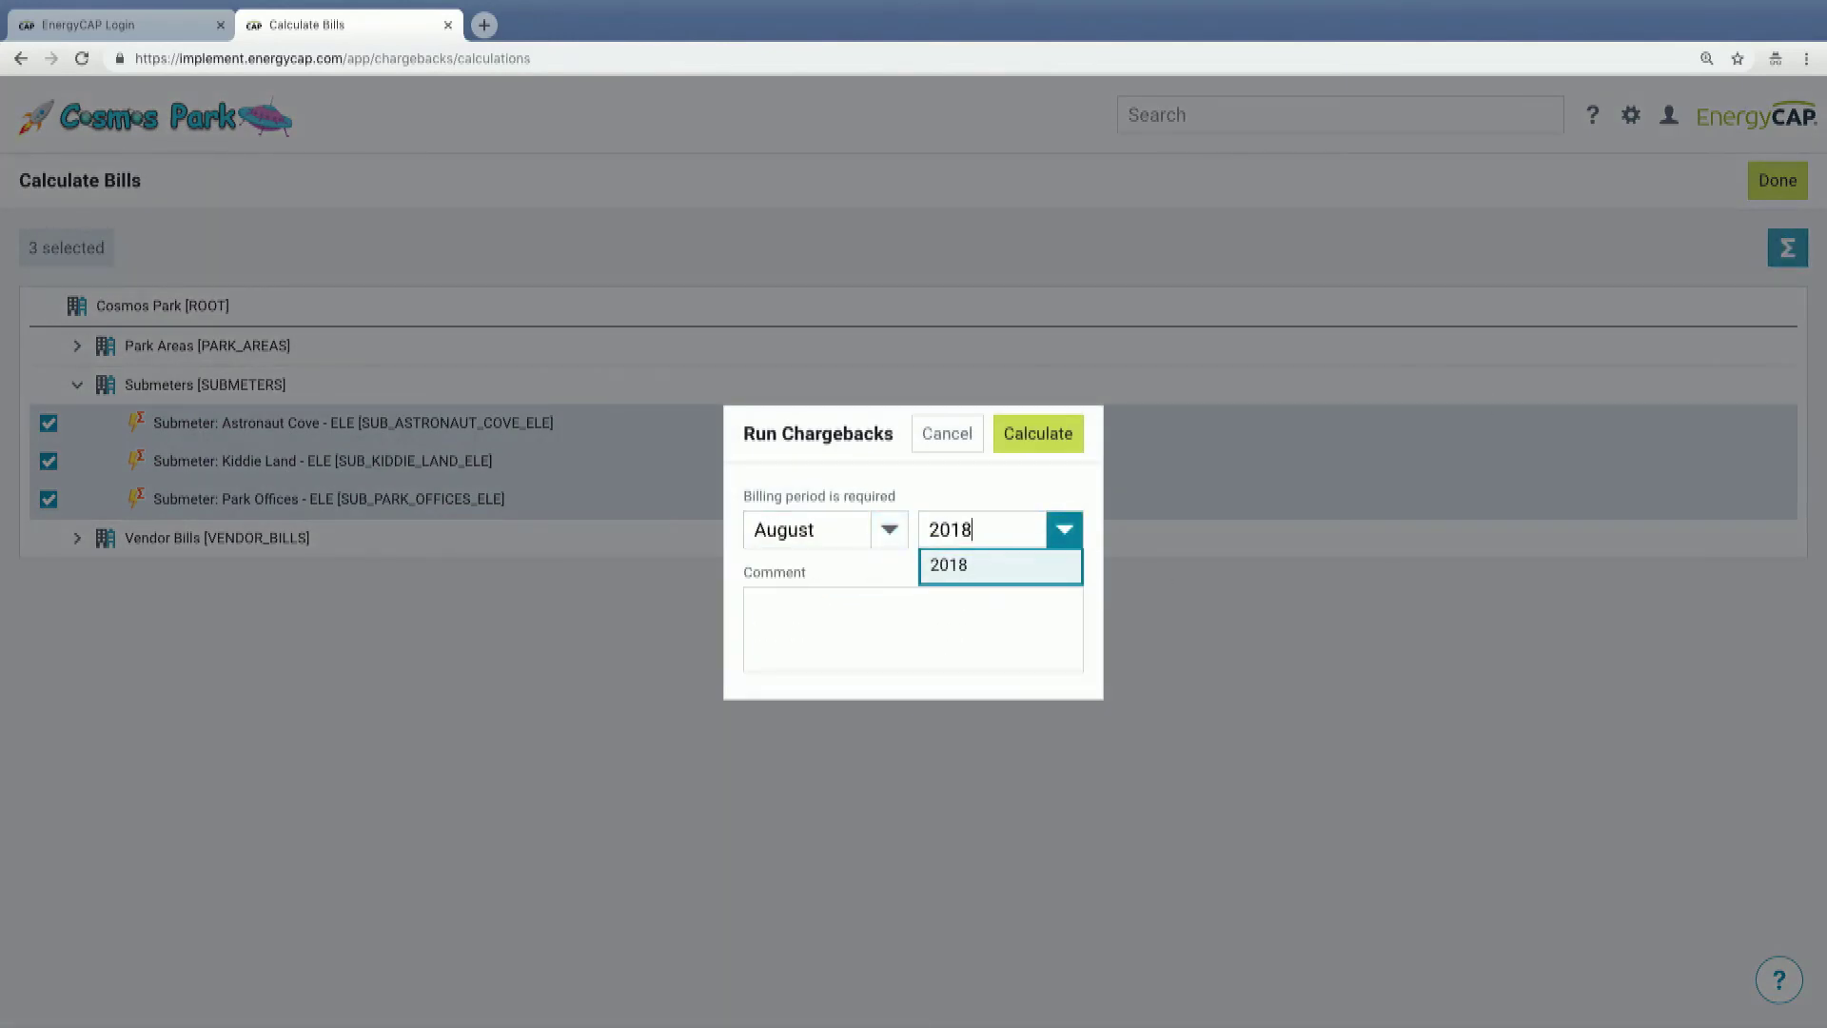
pyautogui.click(981, 569)
pyautogui.click(1066, 435)
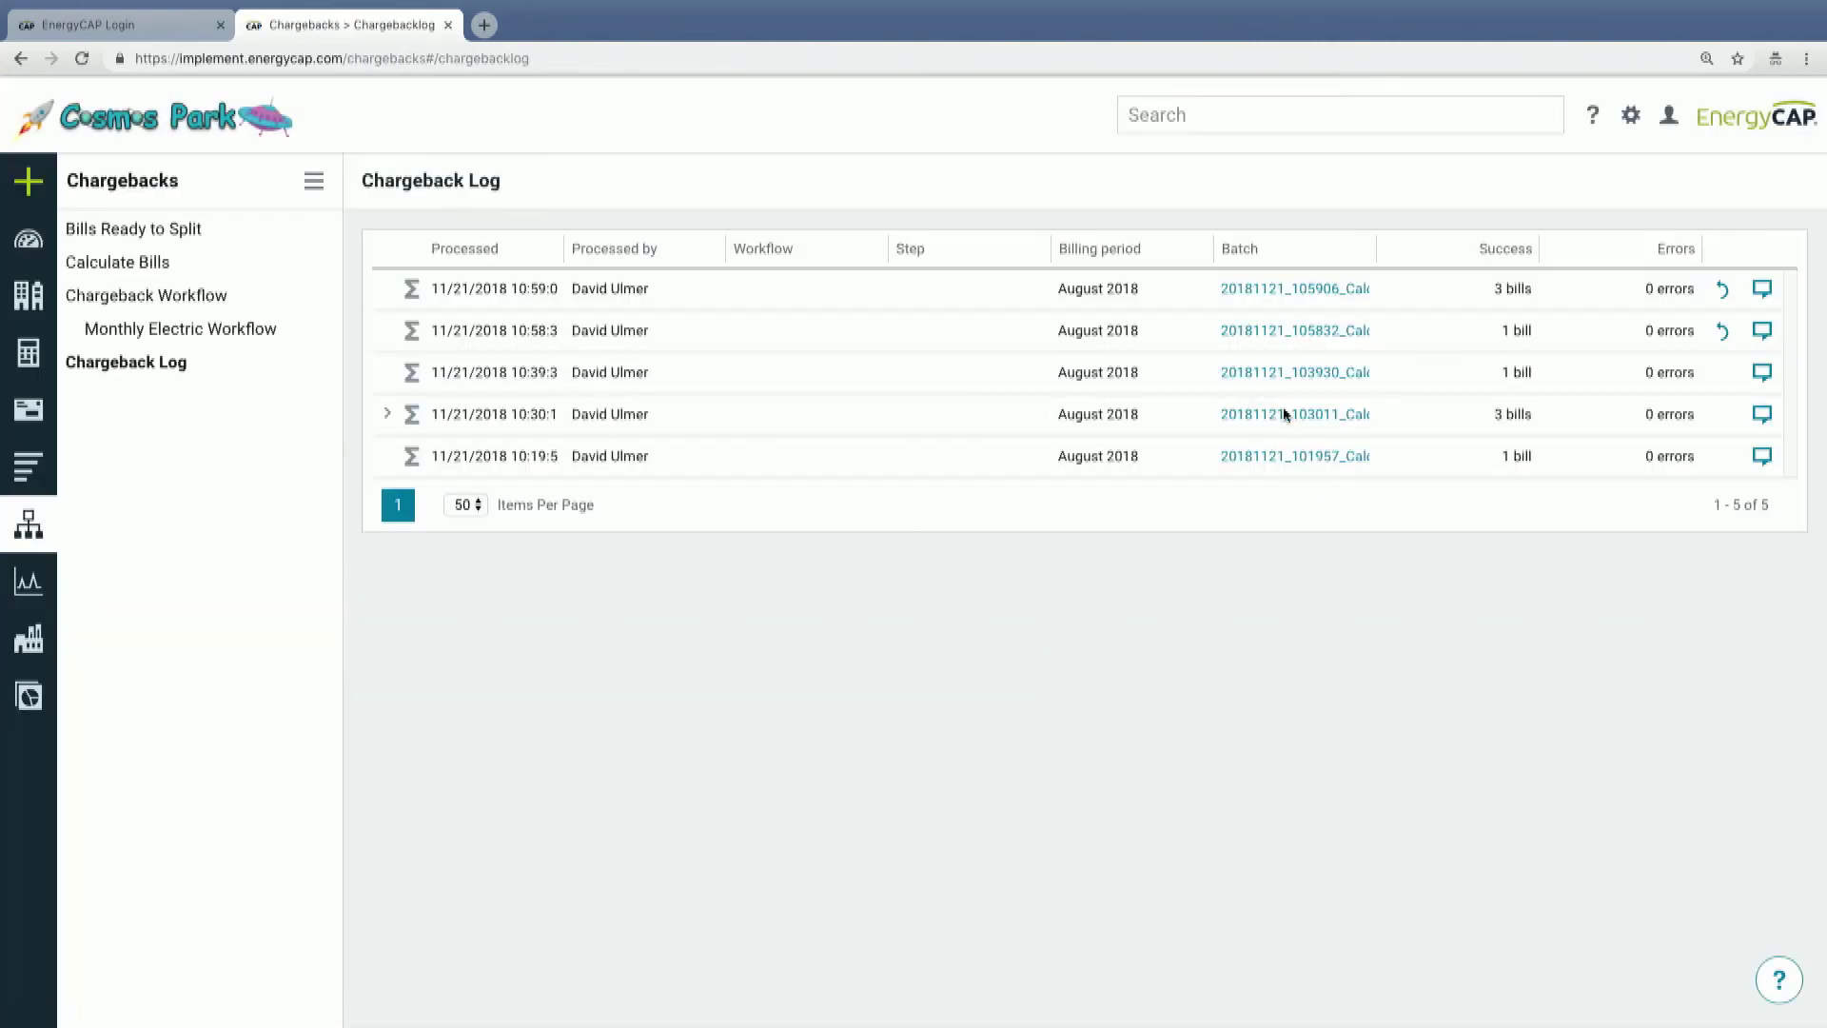
# Step: Calculate the Vendor Remainder - ELE bill under Vendor Bills for the August 2018 billing period
pyautogui.click(151, 265)
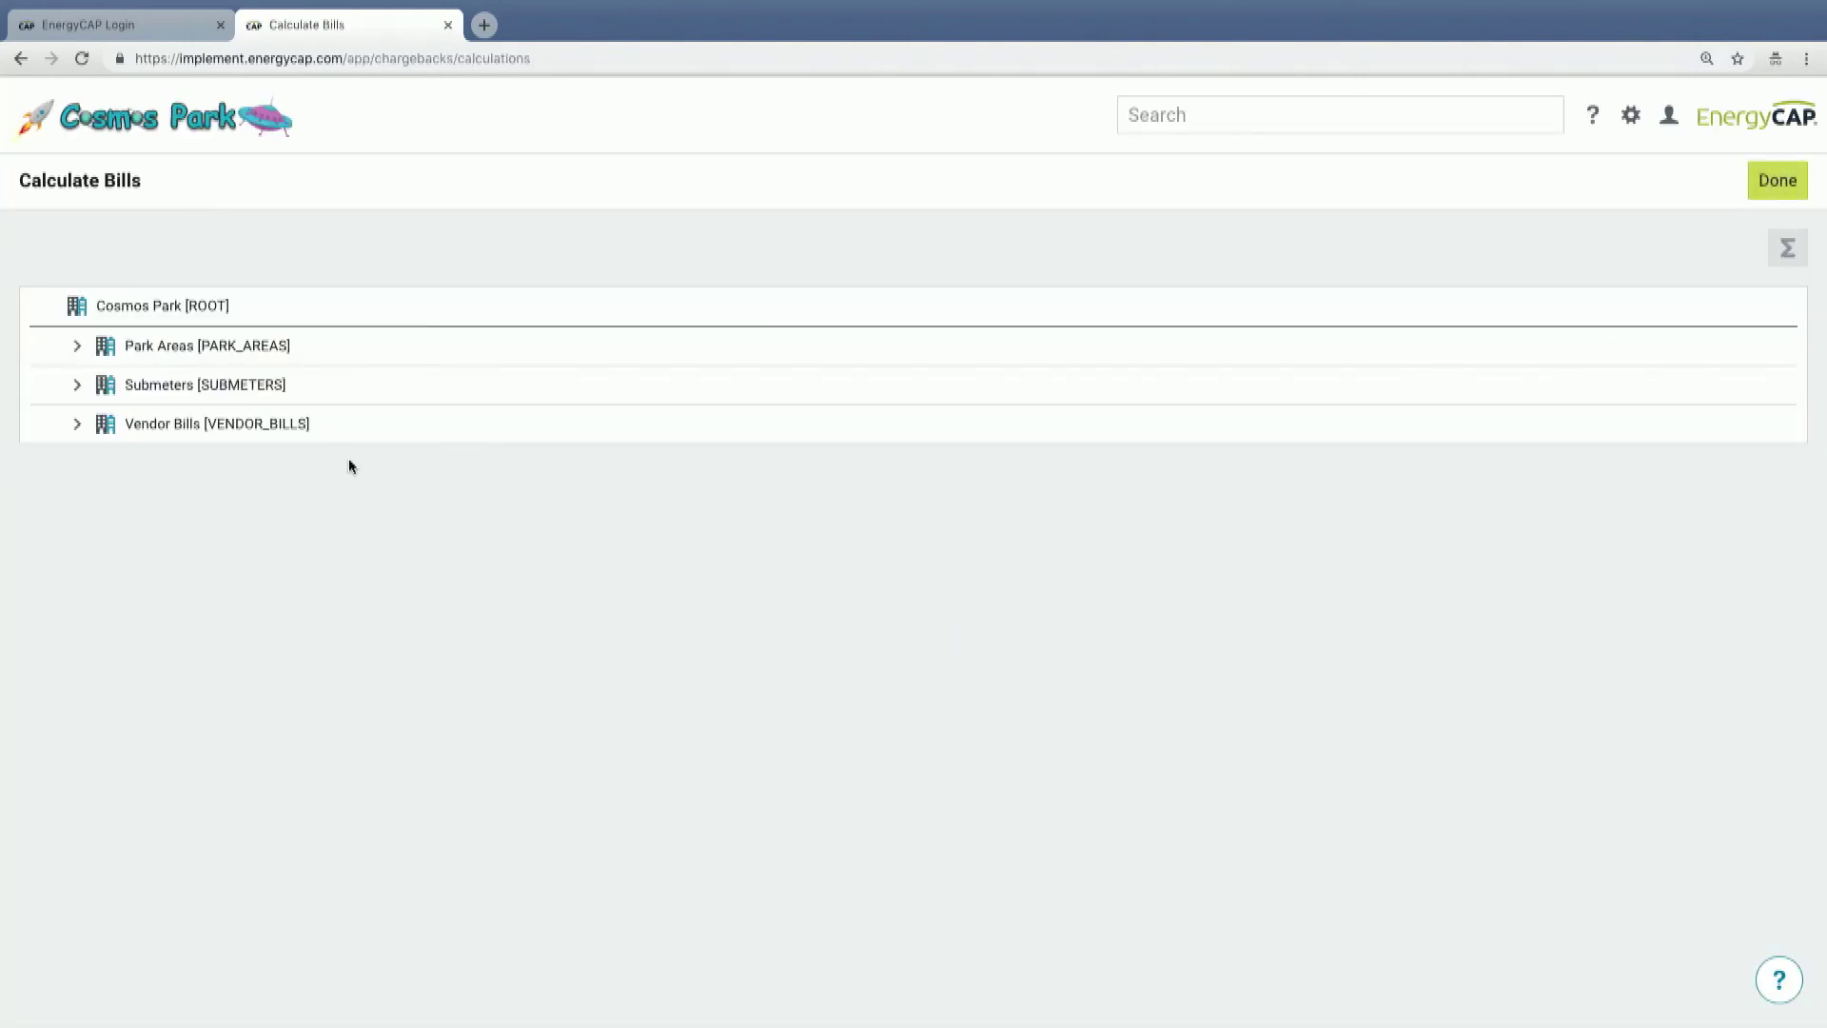
pyautogui.click(78, 425)
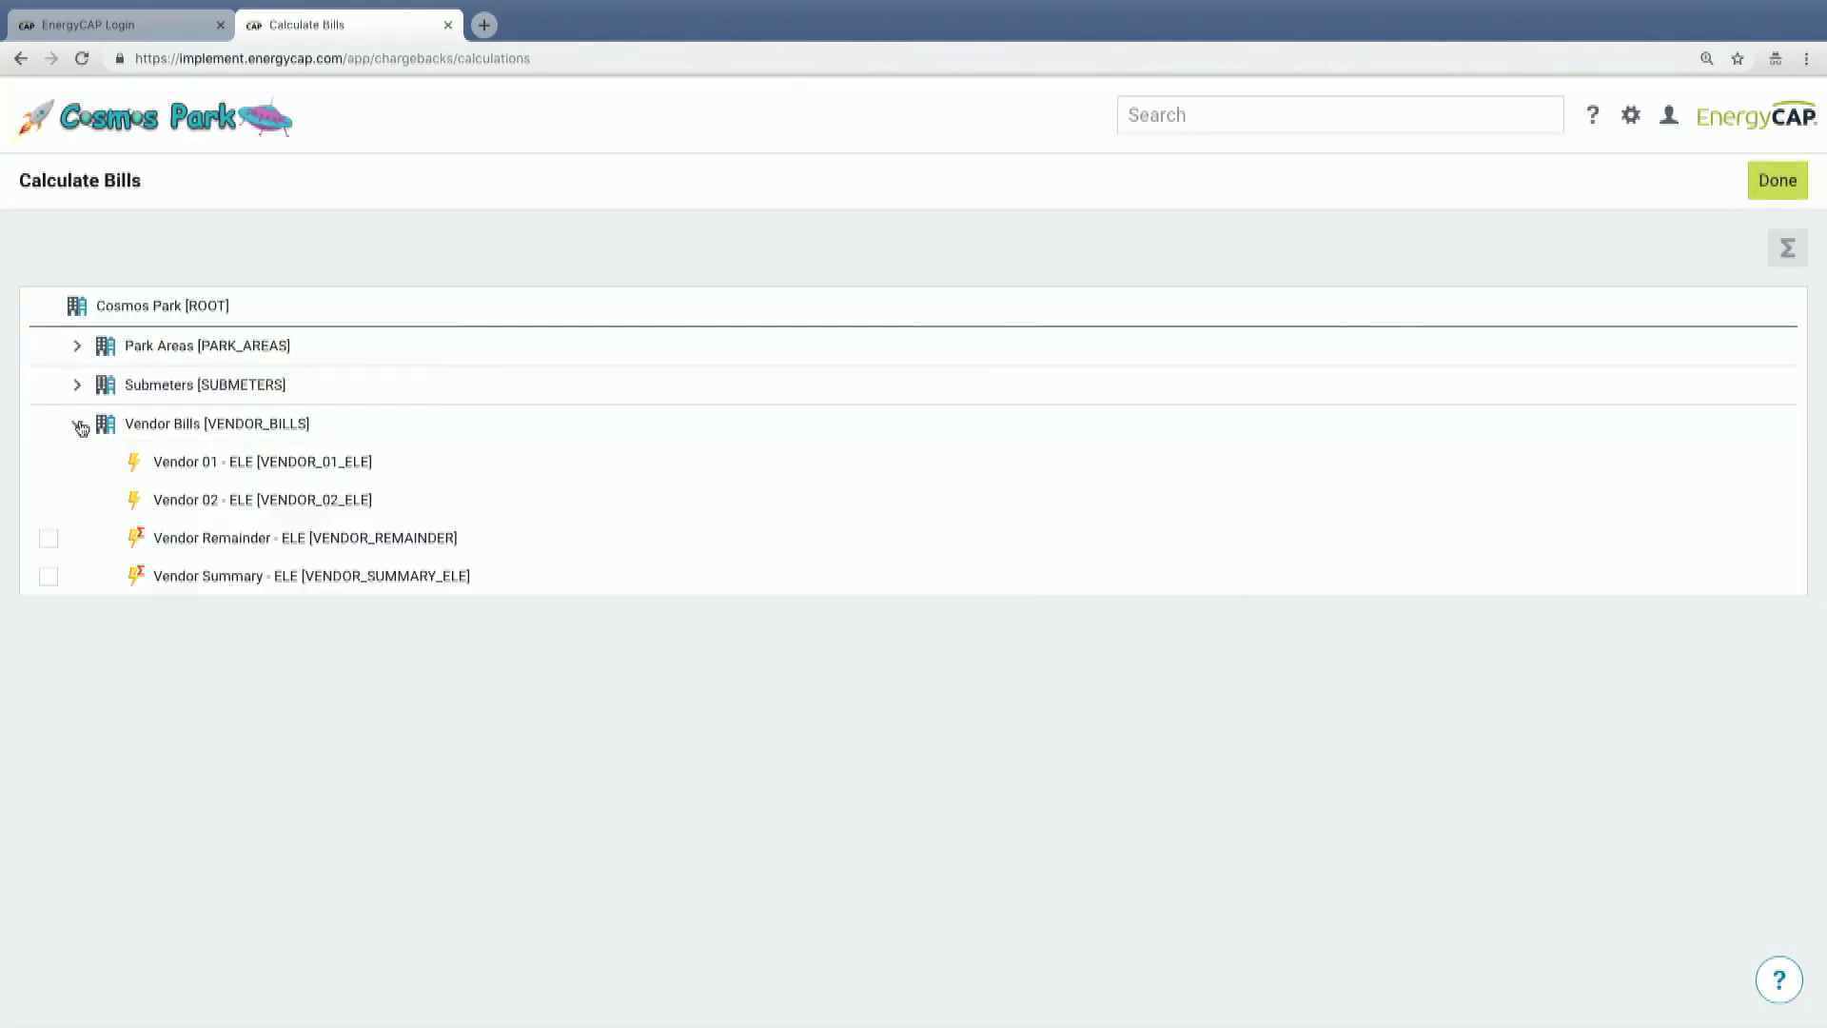
pyautogui.click(48, 539)
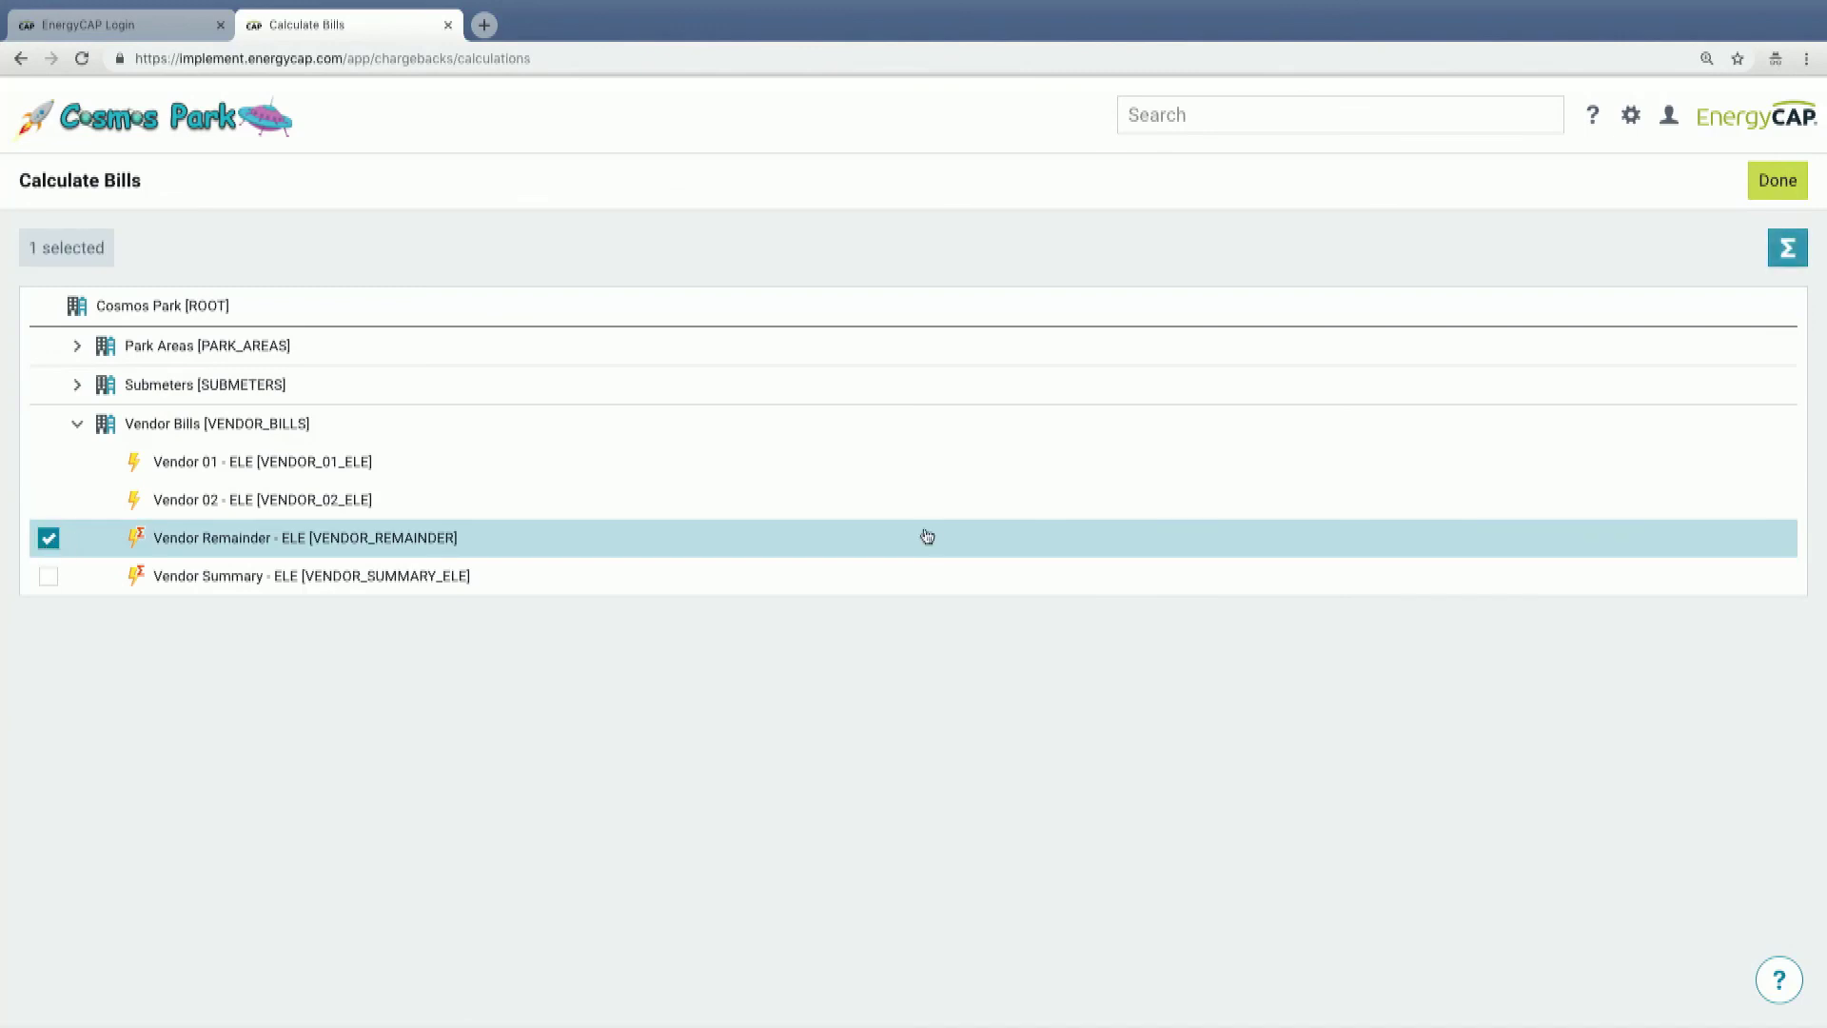
pyautogui.click(1789, 251)
pyautogui.click(817, 530)
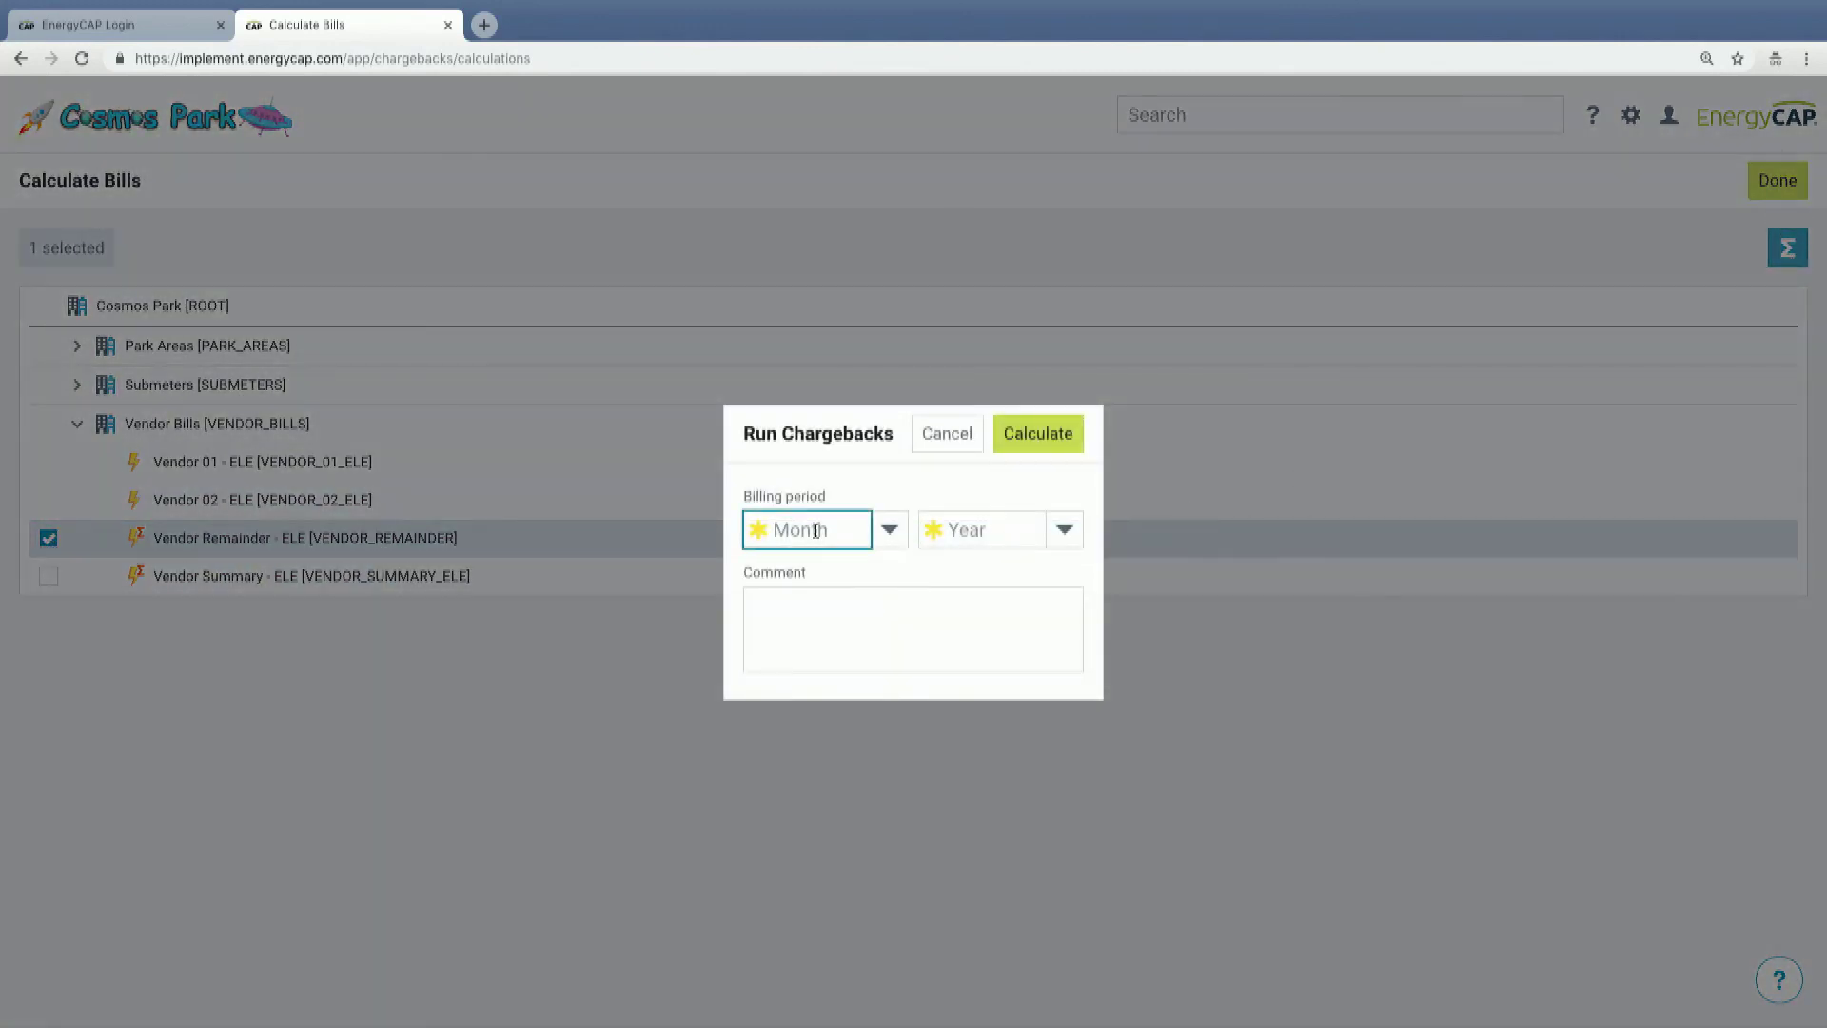
pyautogui.write('au')
pyautogui.click(817, 564)
pyautogui.press('Tab')
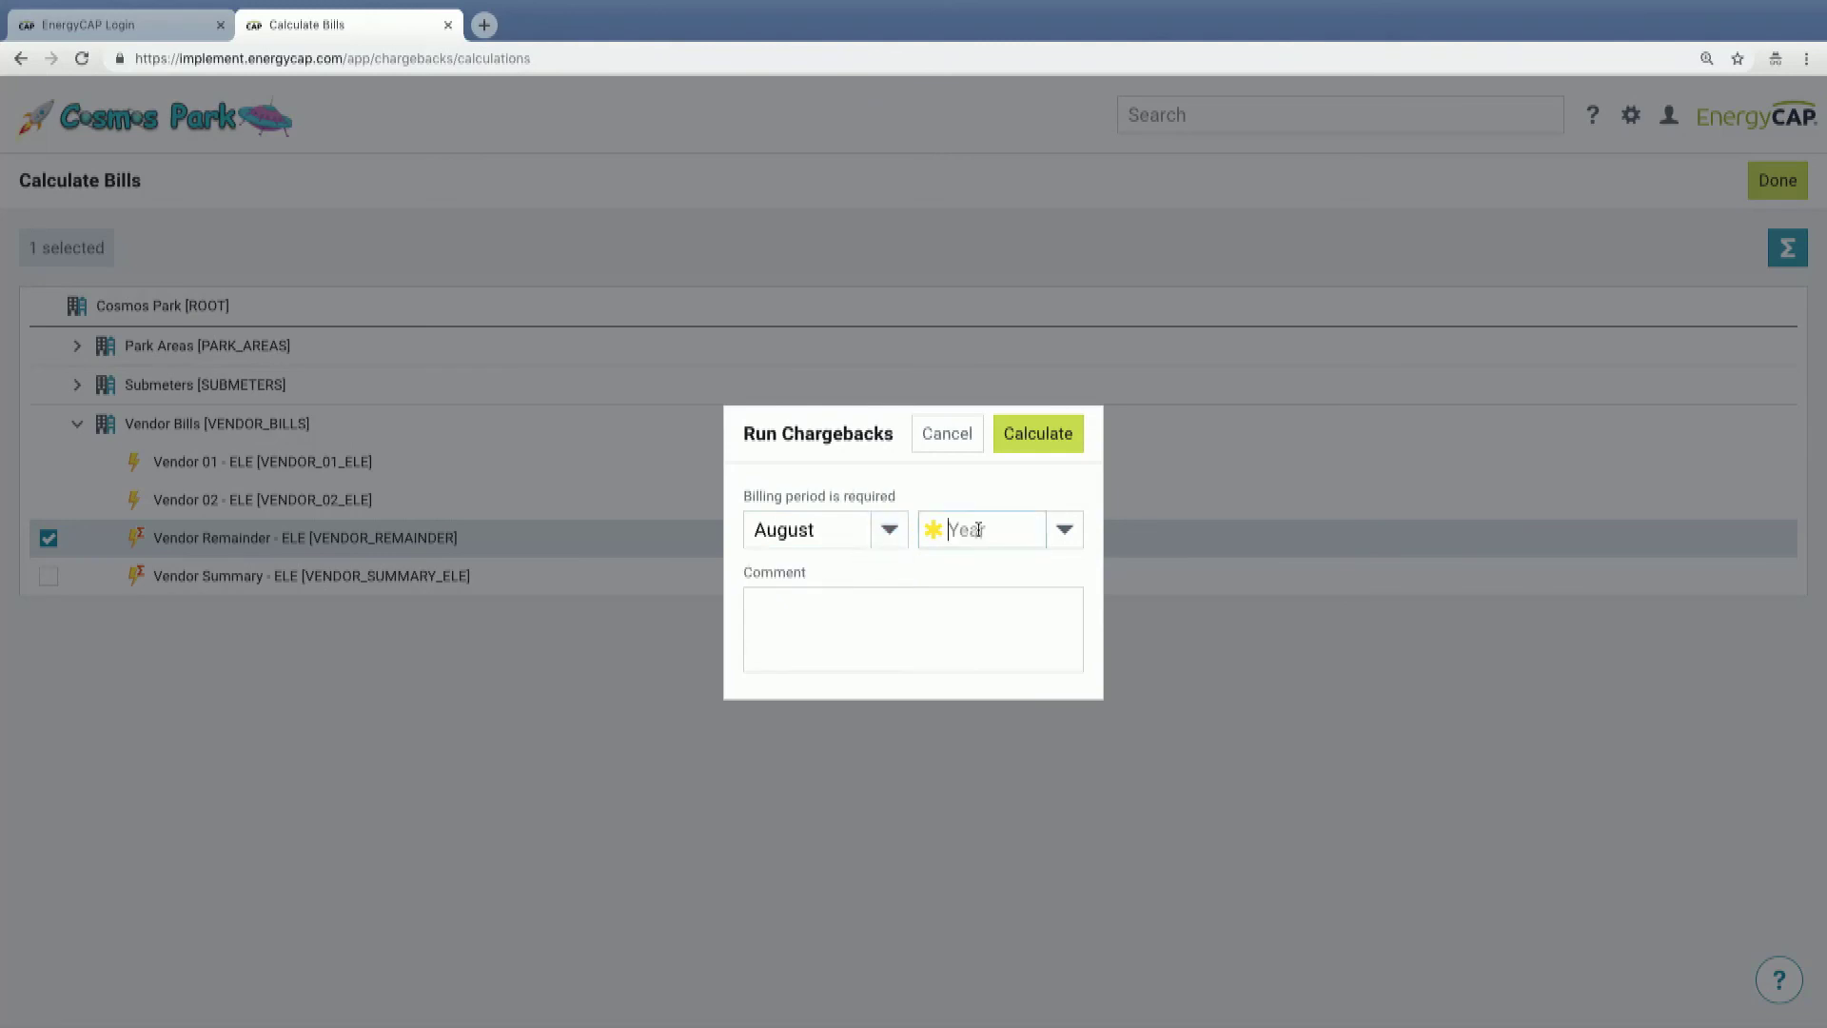
pyautogui.write('2018')
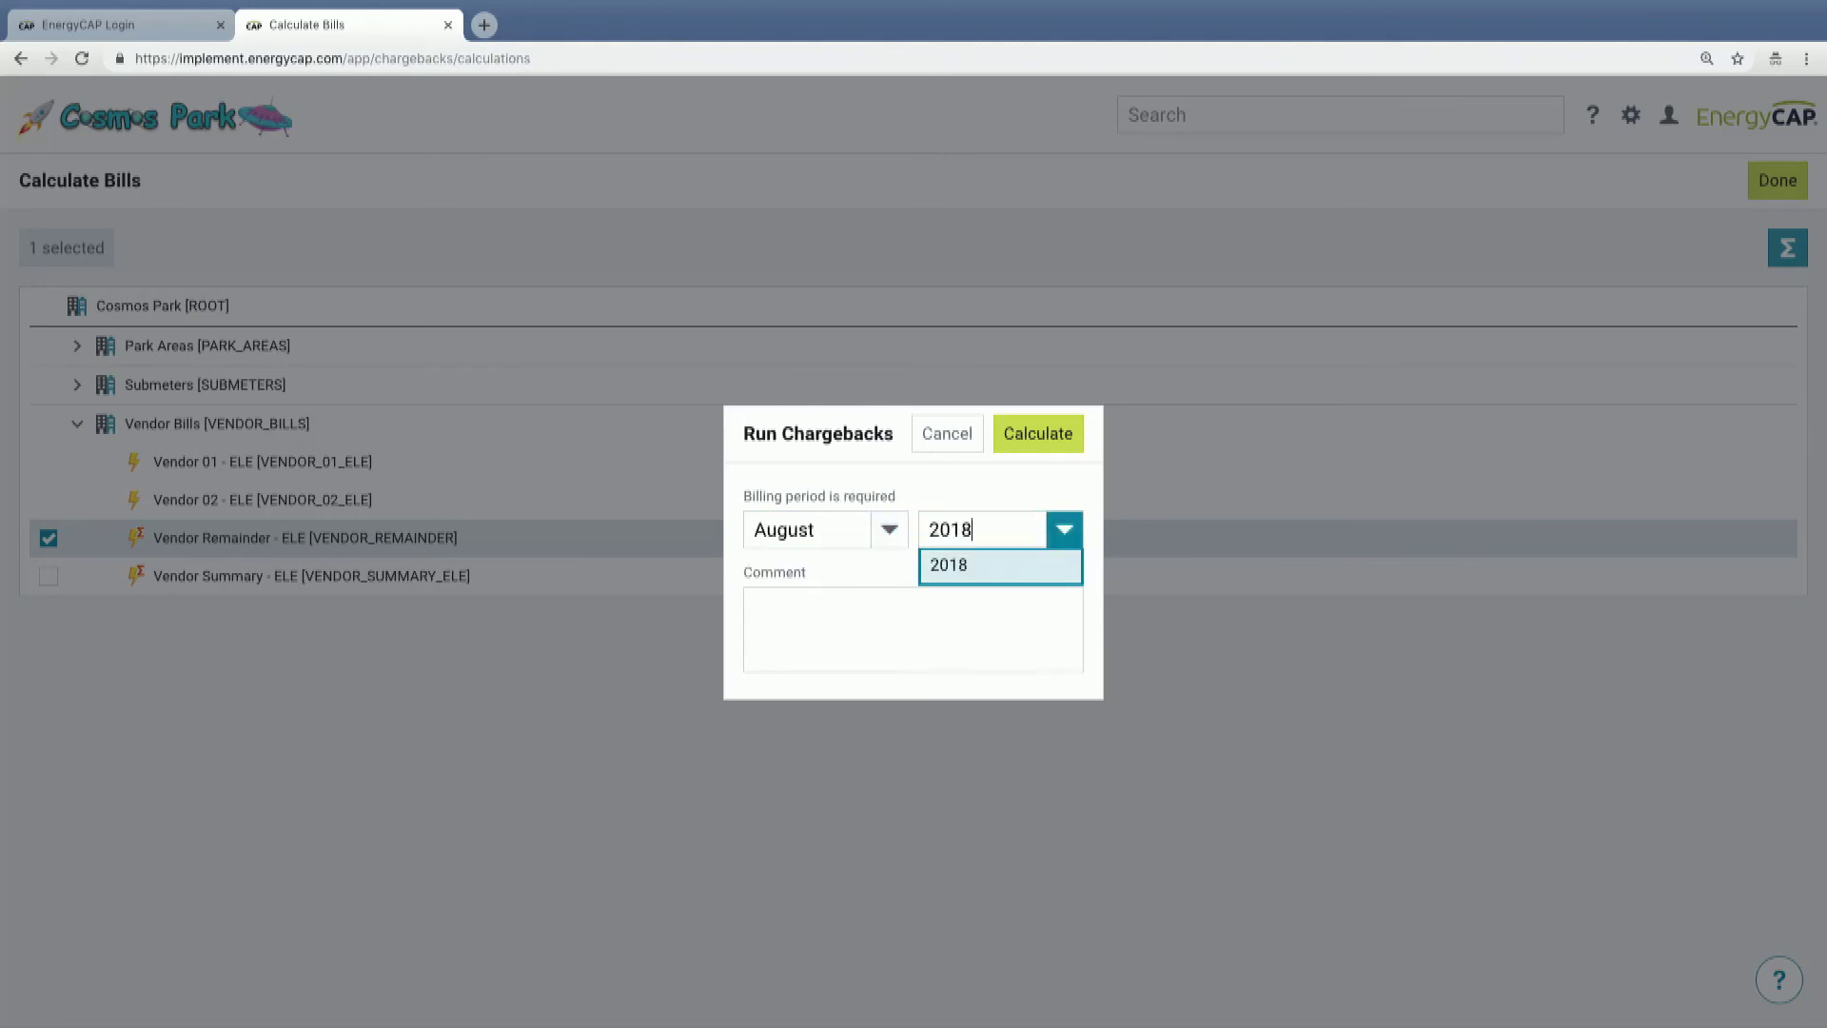
pyautogui.click(981, 576)
pyautogui.click(1046, 433)
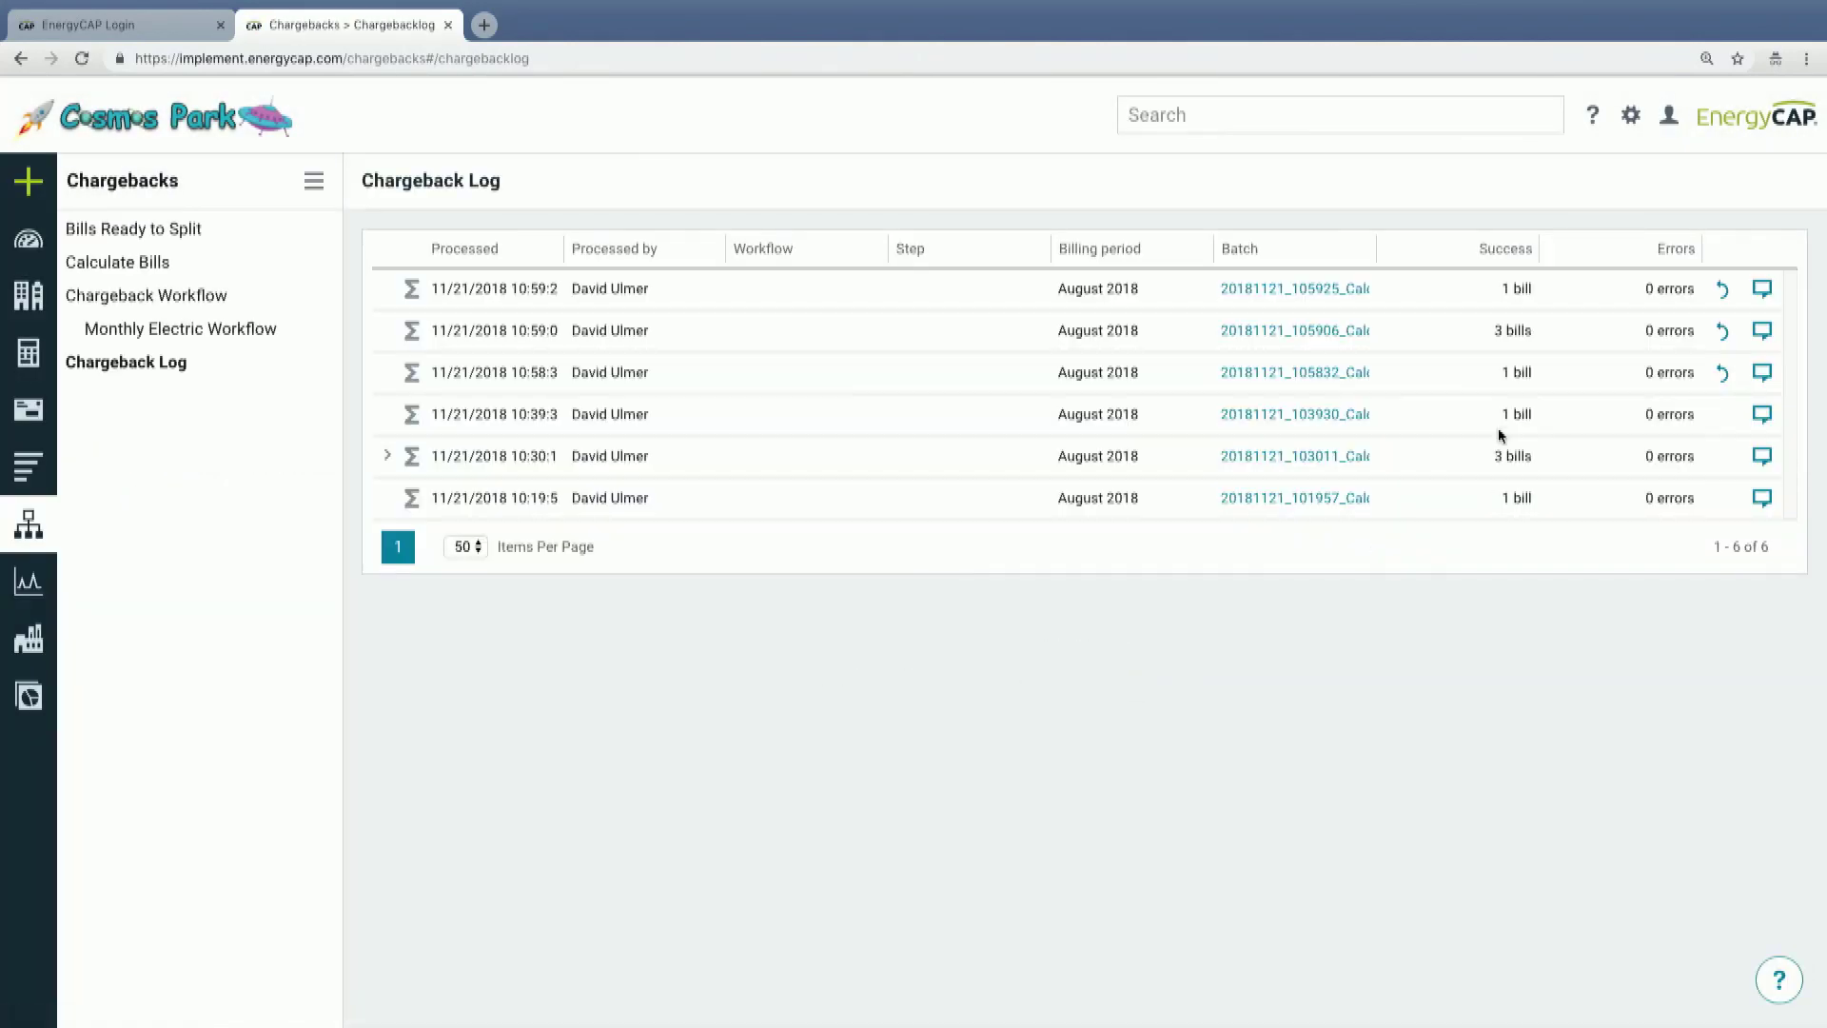
# Step: Open the August 2018 VENDOR_SUMMARY_ELE bill from calculation batch 20181121_105832 in the Chargeback Log
pyautogui.click(1317, 373)
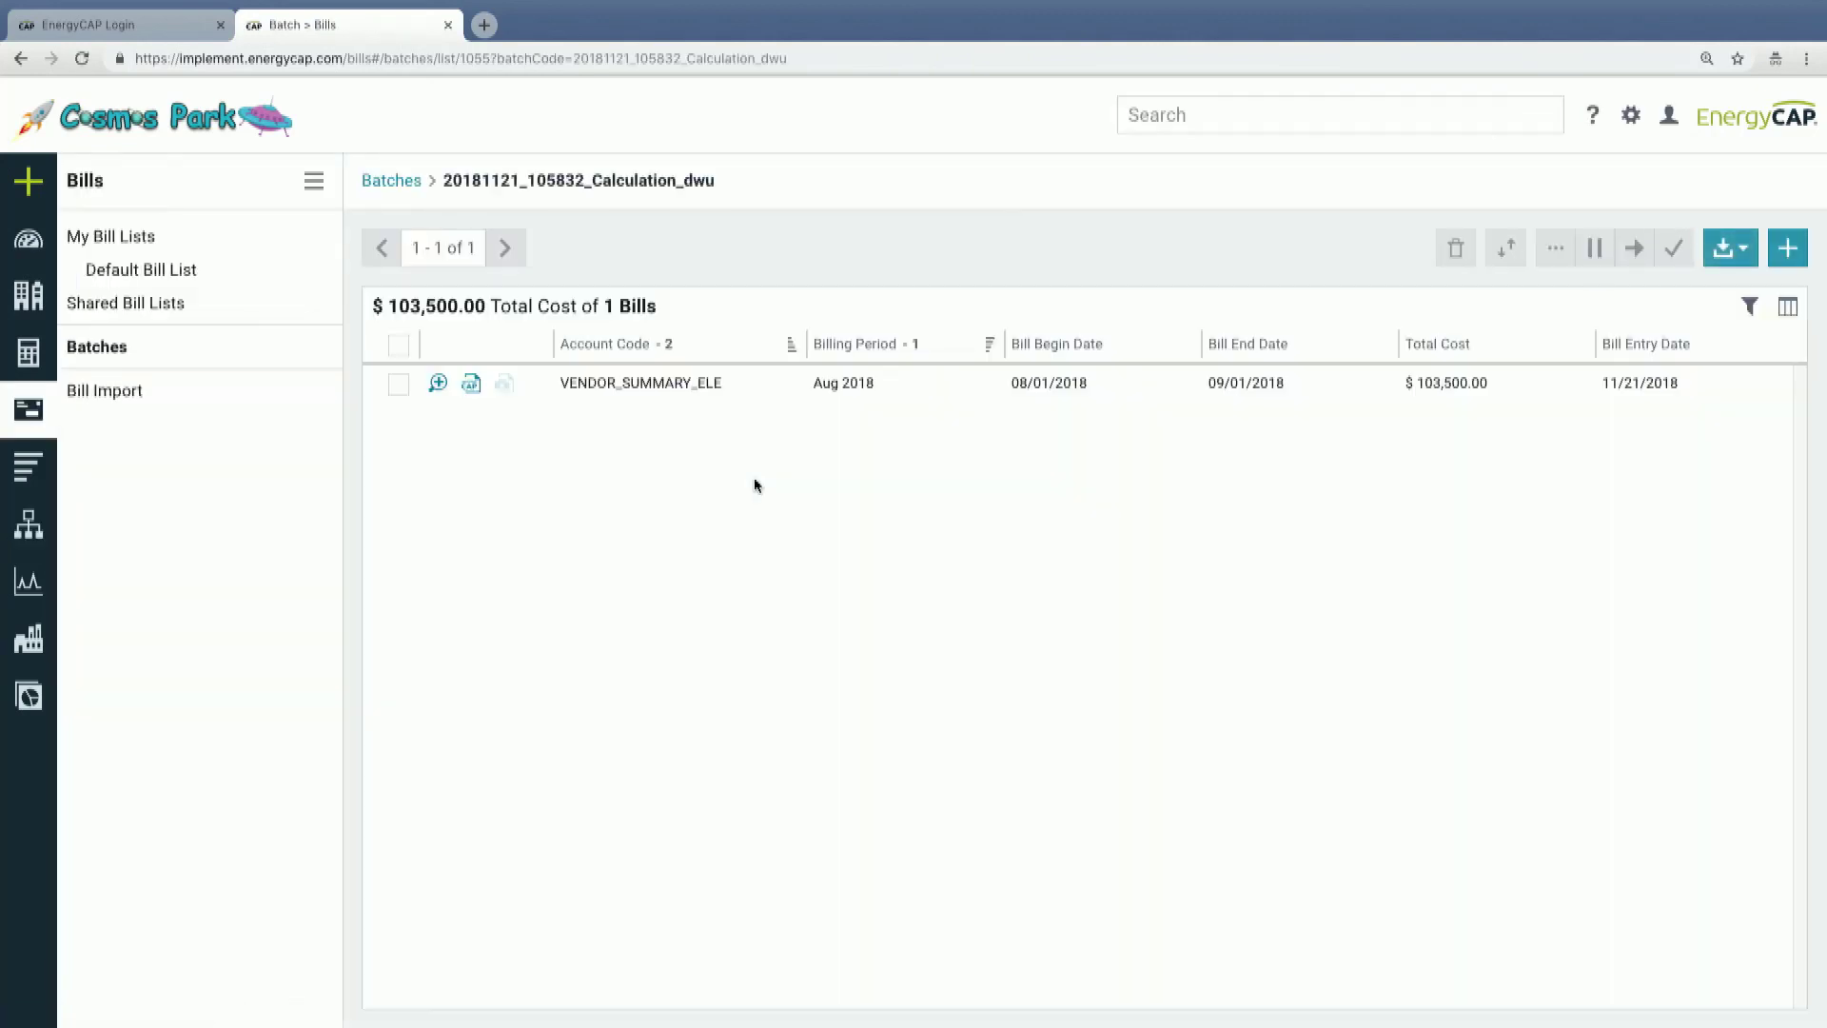
pyautogui.click(438, 382)
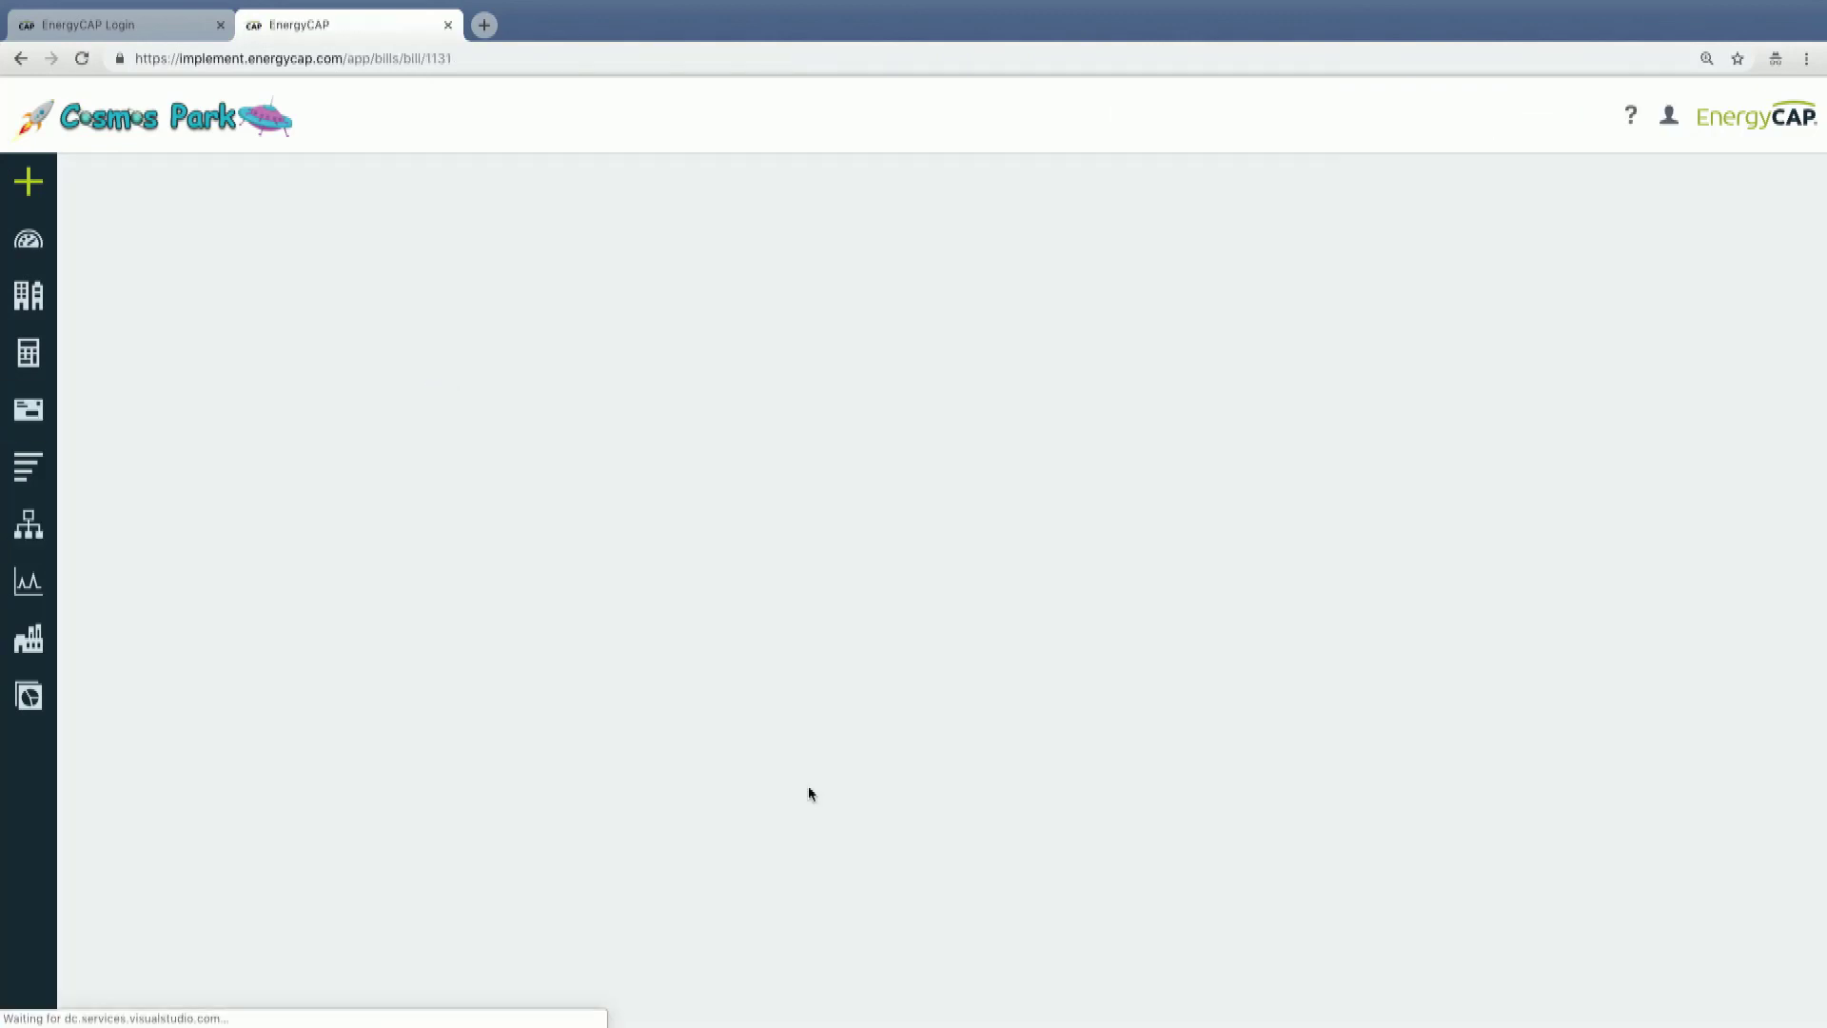